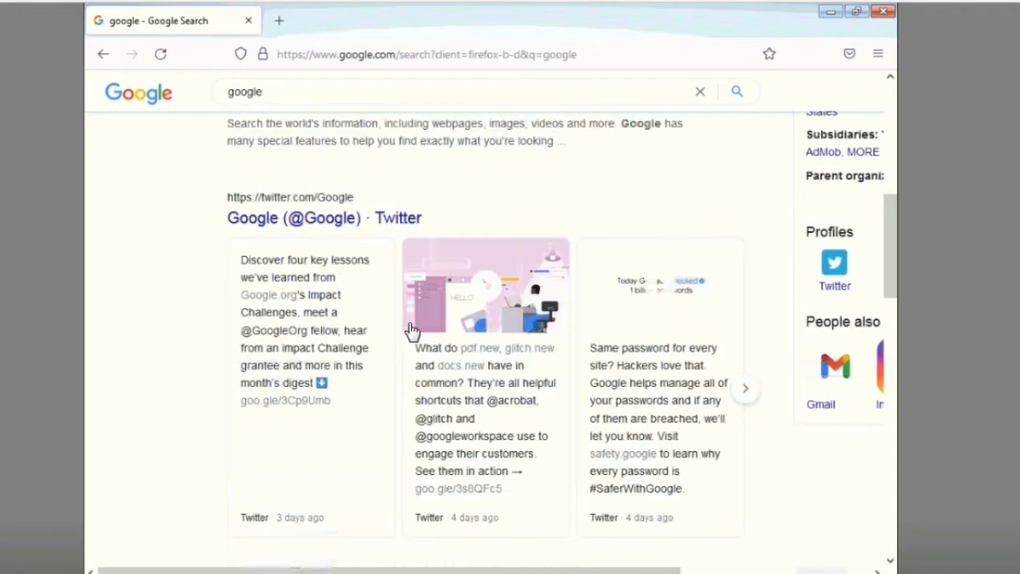
Search Google for 'google chrome' in Firefox.
scroll(414, 332, up, 6)
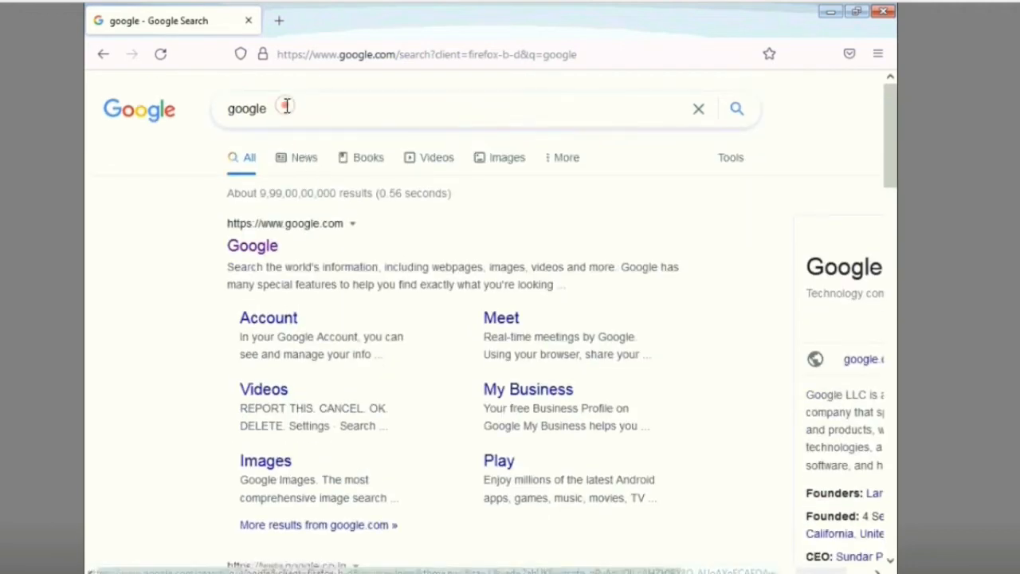
click(284, 106)
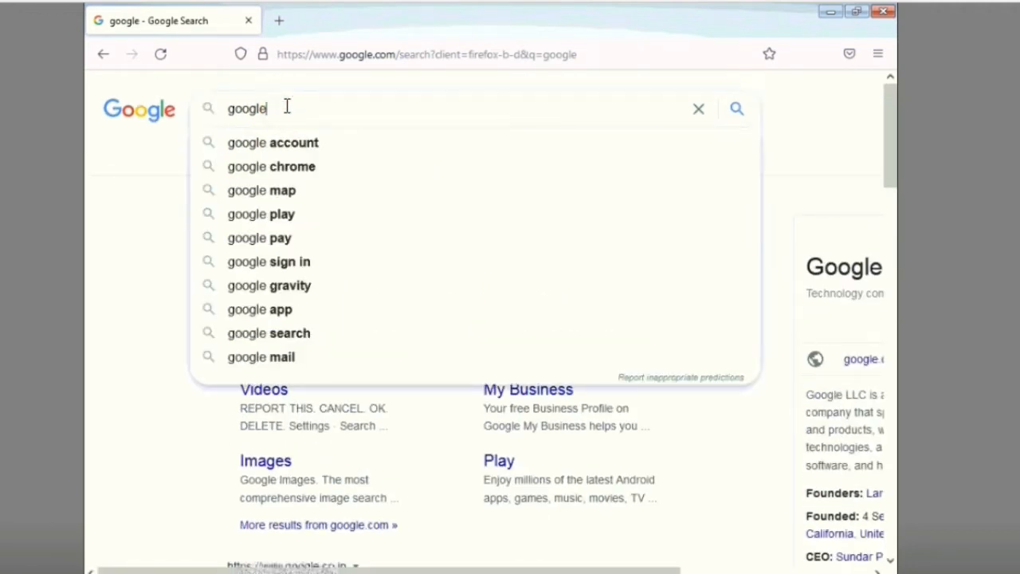
text(chrome)
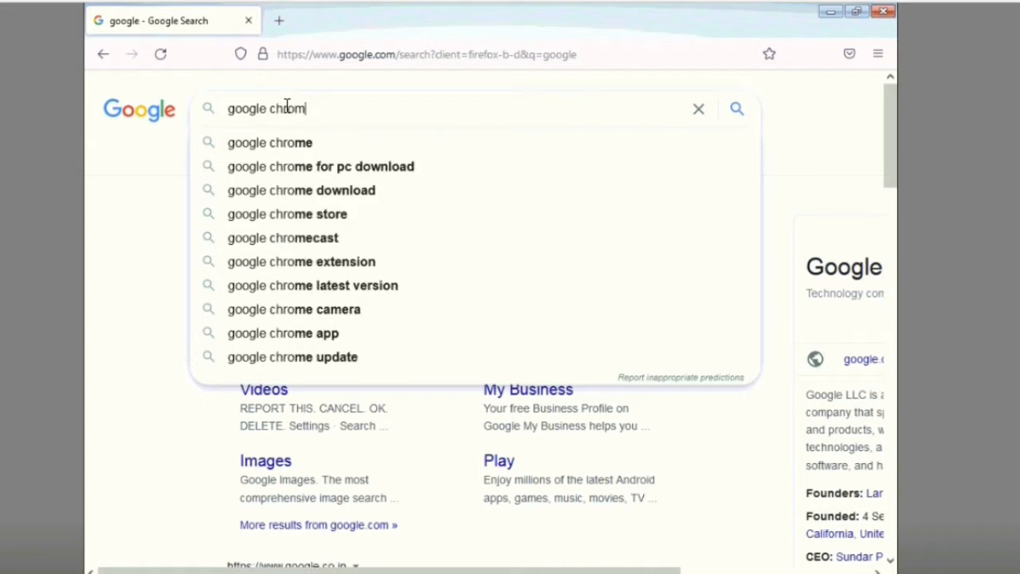
key(Return)
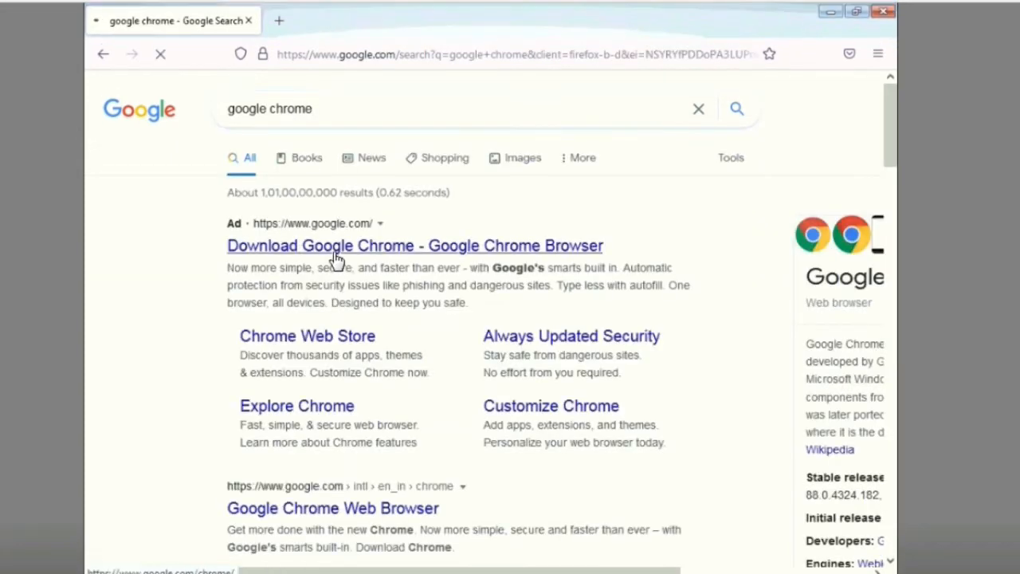
Download ChromeSetup.exe from the Chrome download page and show it in its Downloads folder.
click(335, 249)
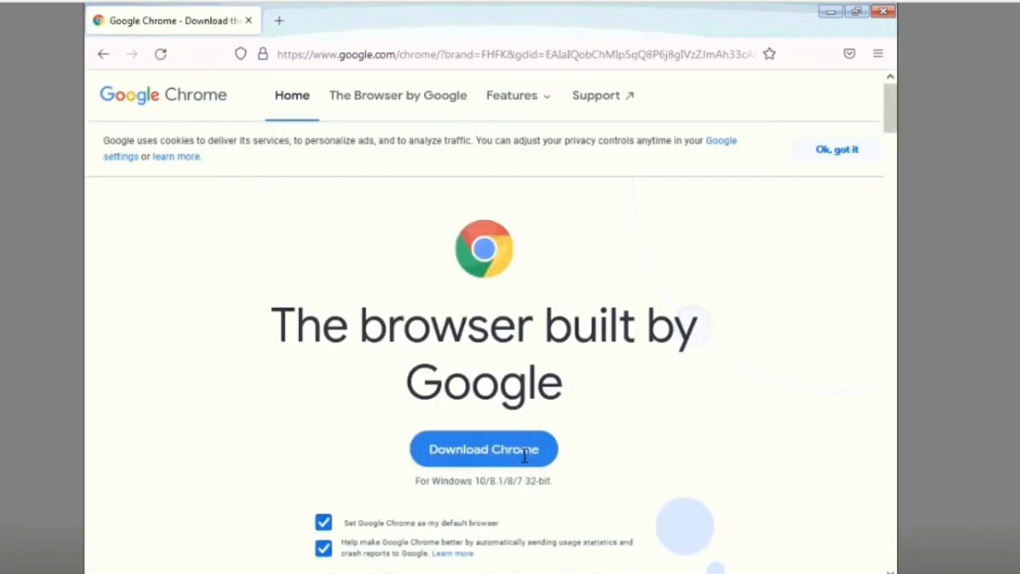
click(507, 451)
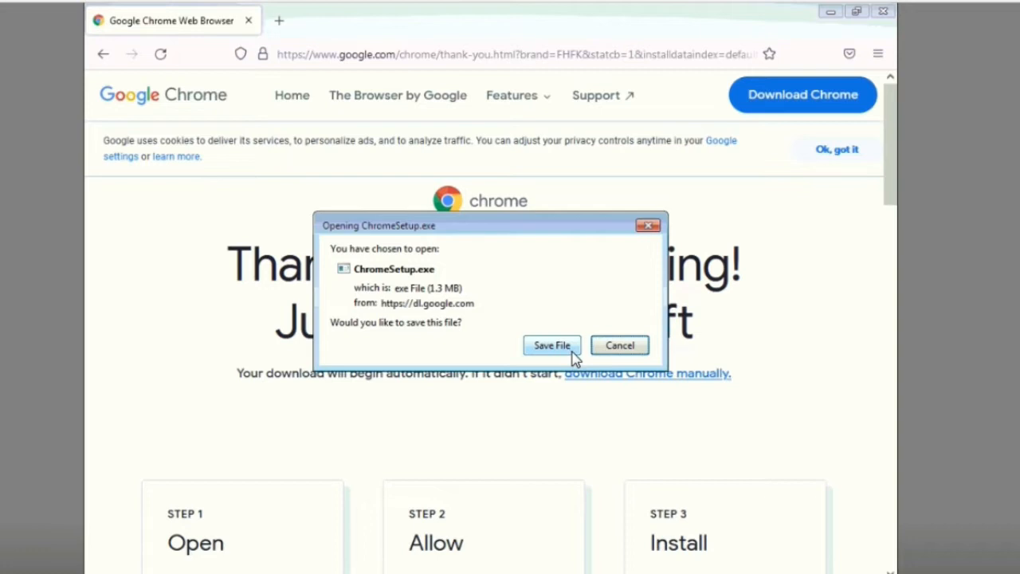
click(551, 345)
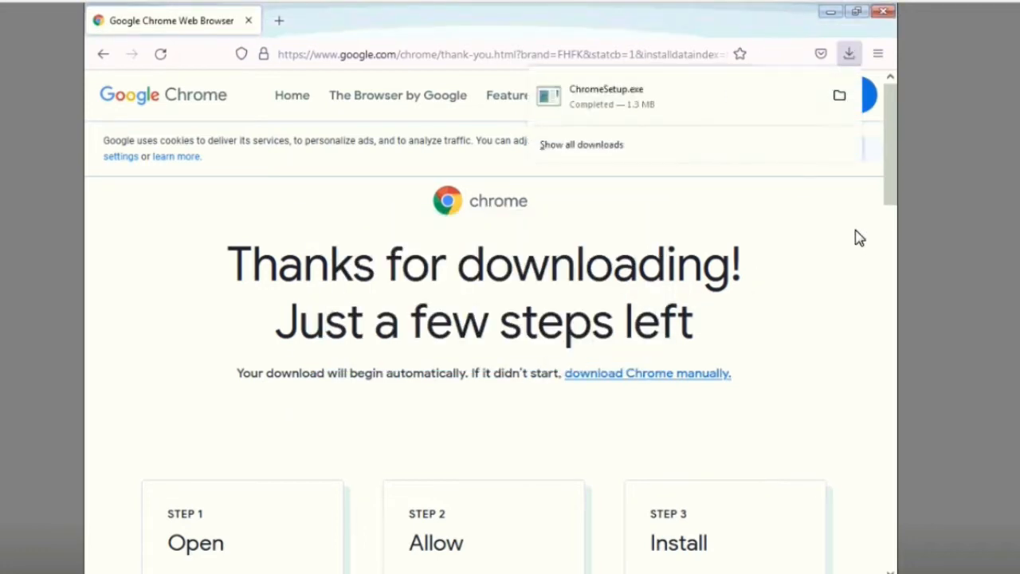
click(839, 94)
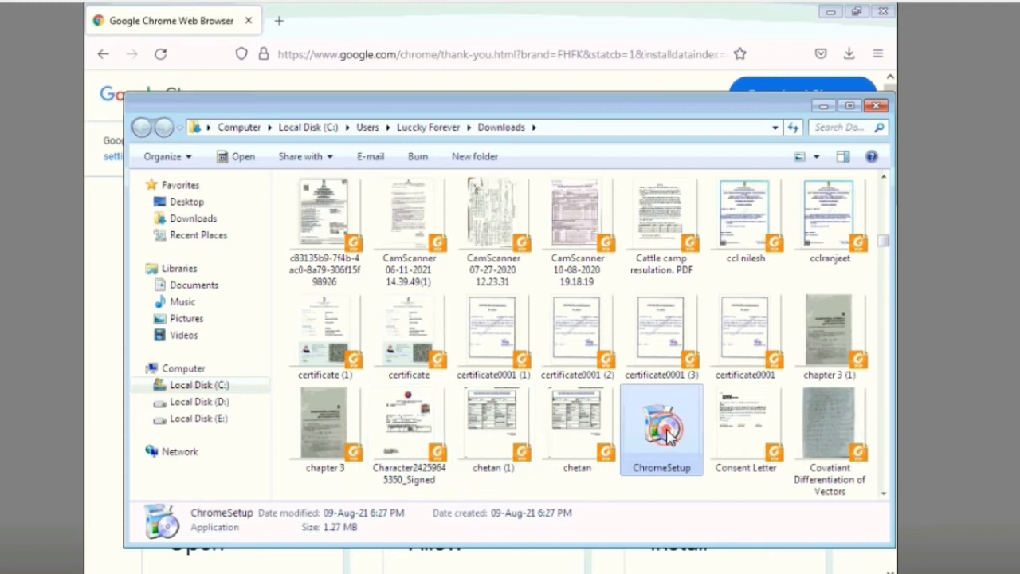
Run ChromeSetup.exe past the security warning, then close Firefox and the Downloads window.
double_click(667, 431)
click(547, 315)
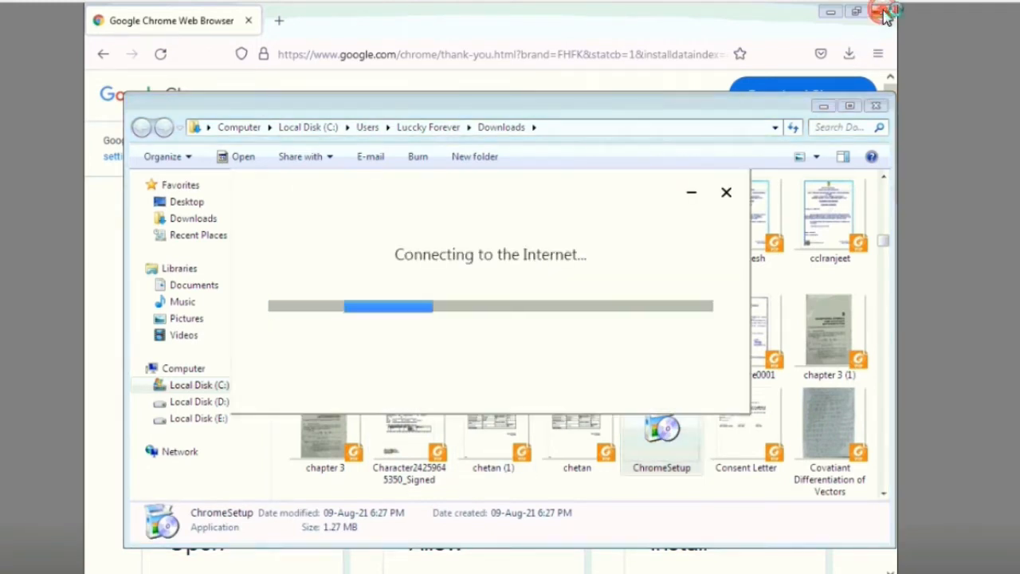
click(883, 11)
click(882, 108)
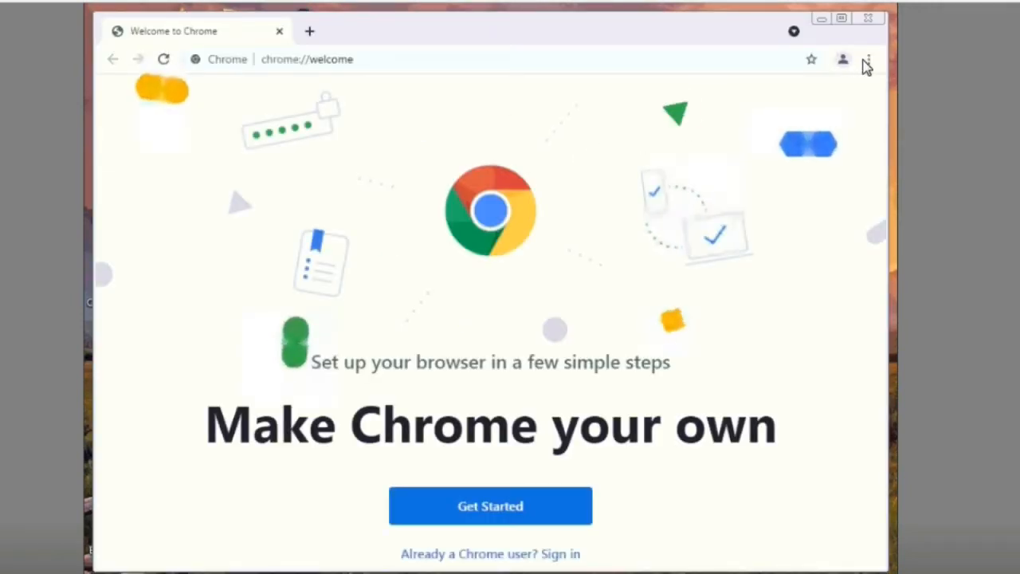
Finish Chrome's first-run start and go to Site Settings under Privacy and security.
click(479, 509)
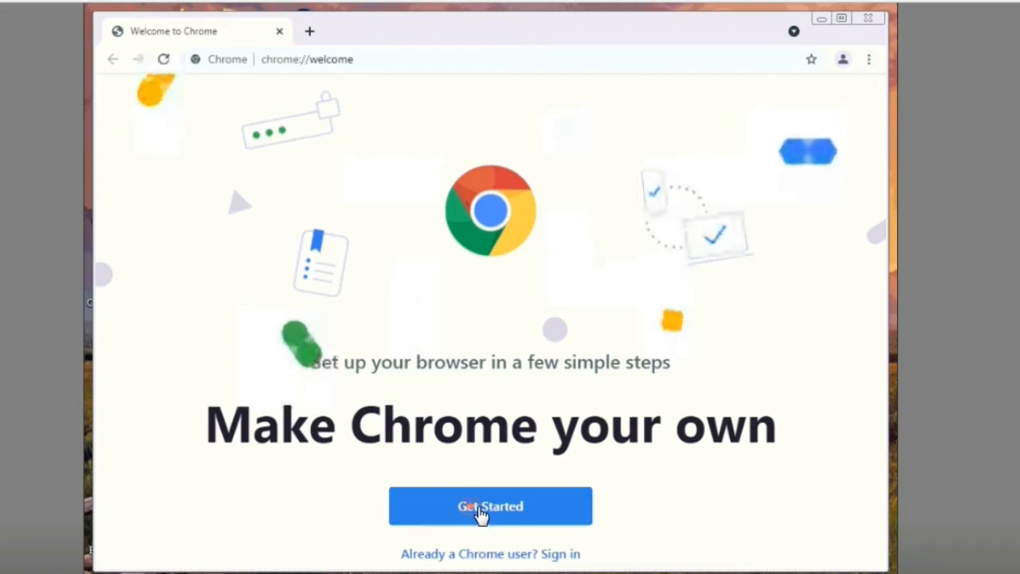
click(869, 64)
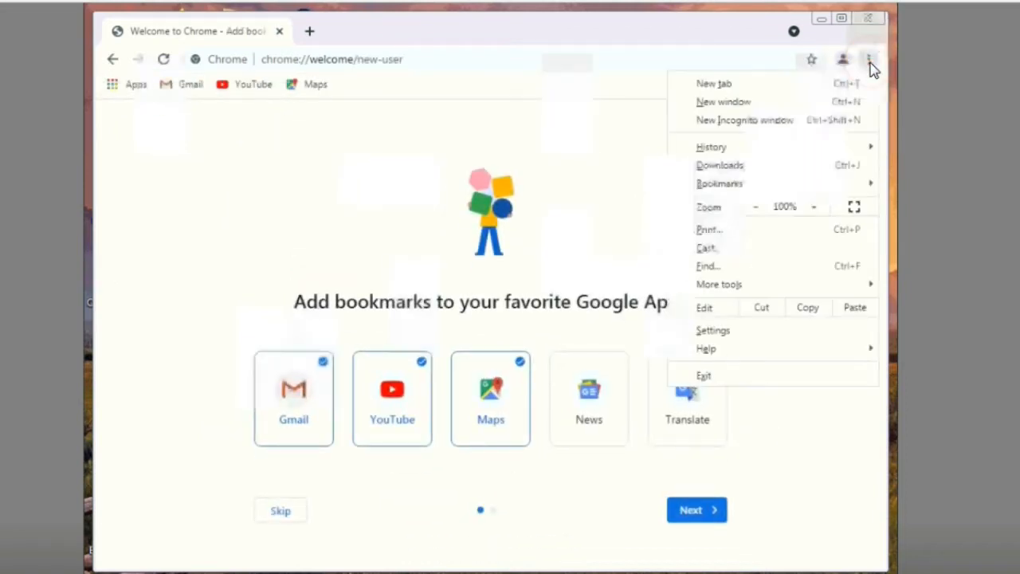
click(715, 330)
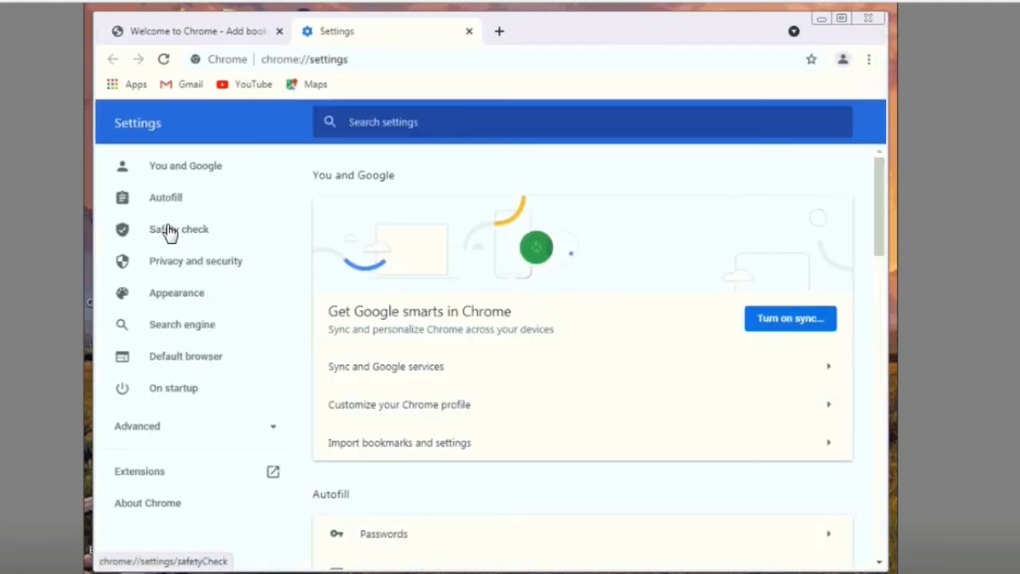
click(168, 264)
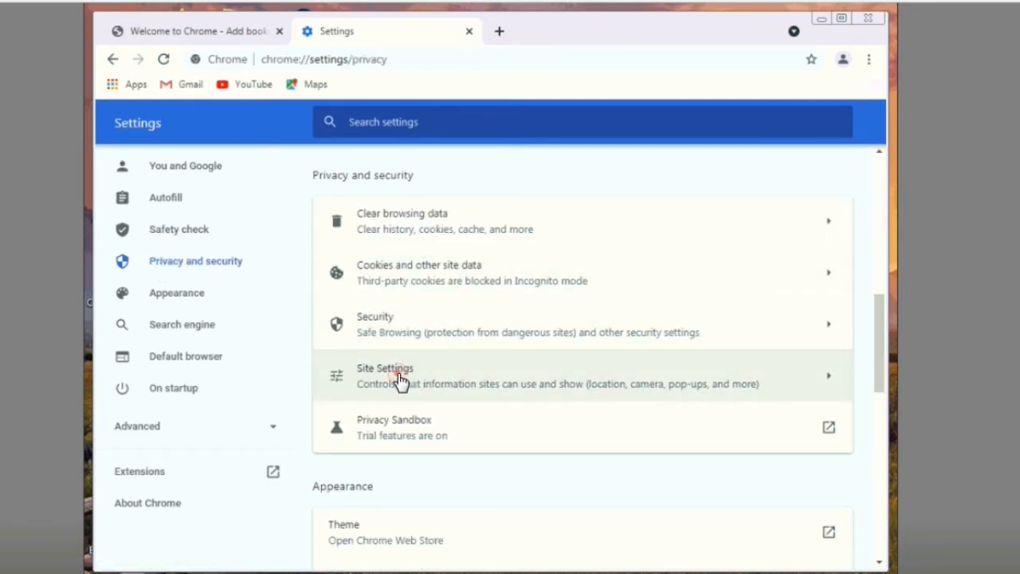
click(400, 382)
Open the JavaScript permissions and start adding a site allowed to use JavaScript.
scroll(439, 355, down, 4)
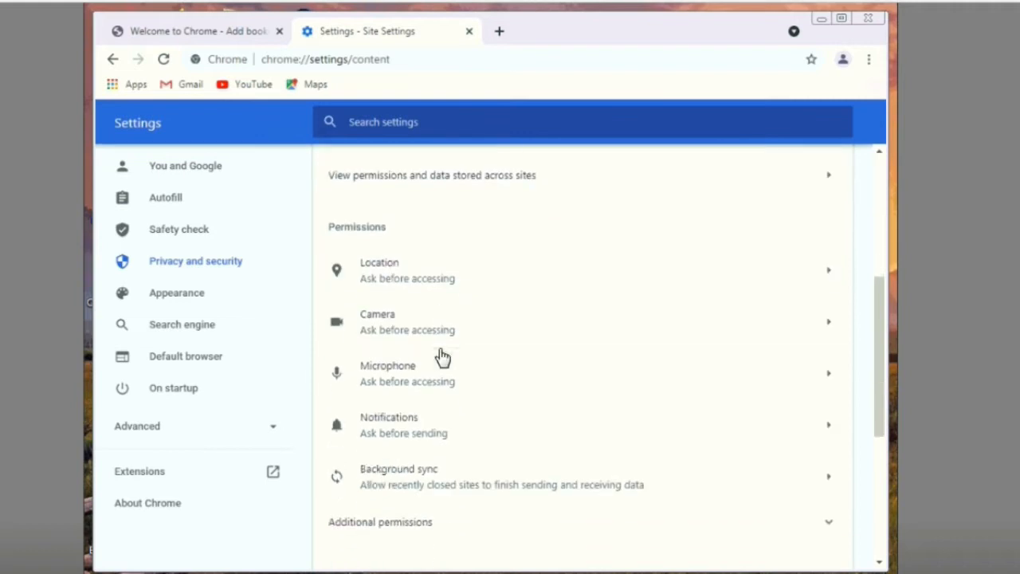
scroll(442, 357, down, 3)
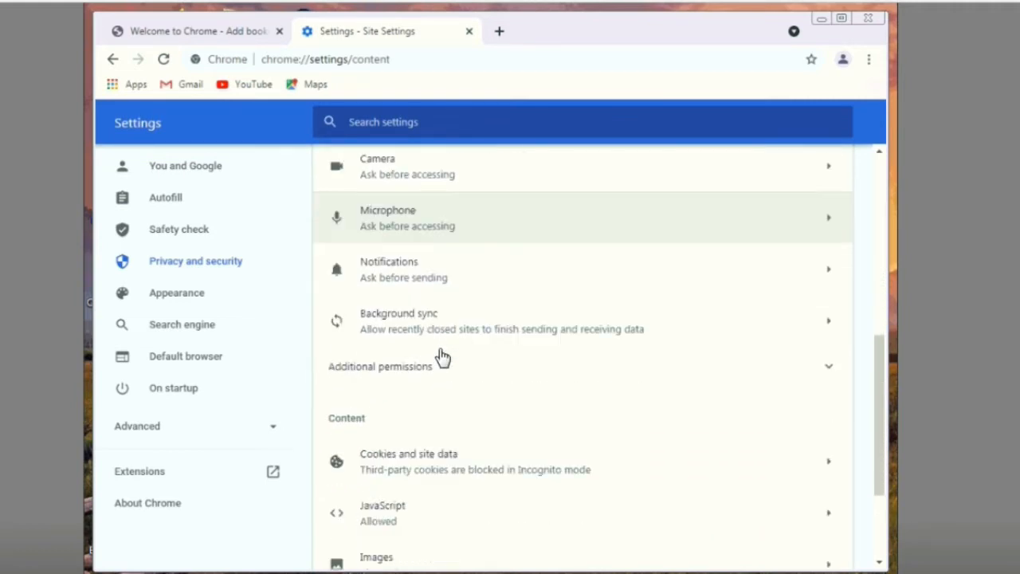
scroll(443, 365, down, 1)
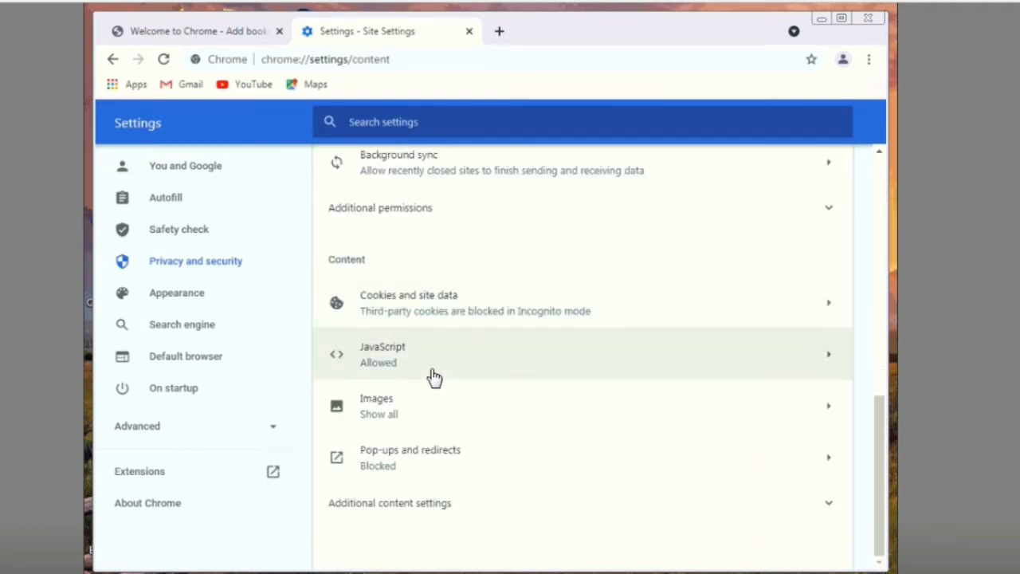
click(431, 368)
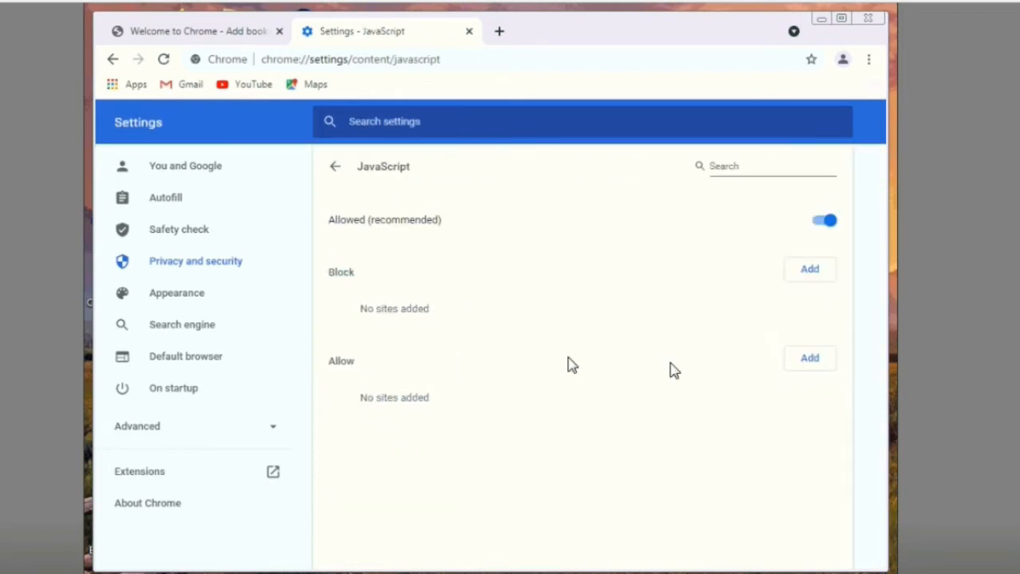
click(810, 365)
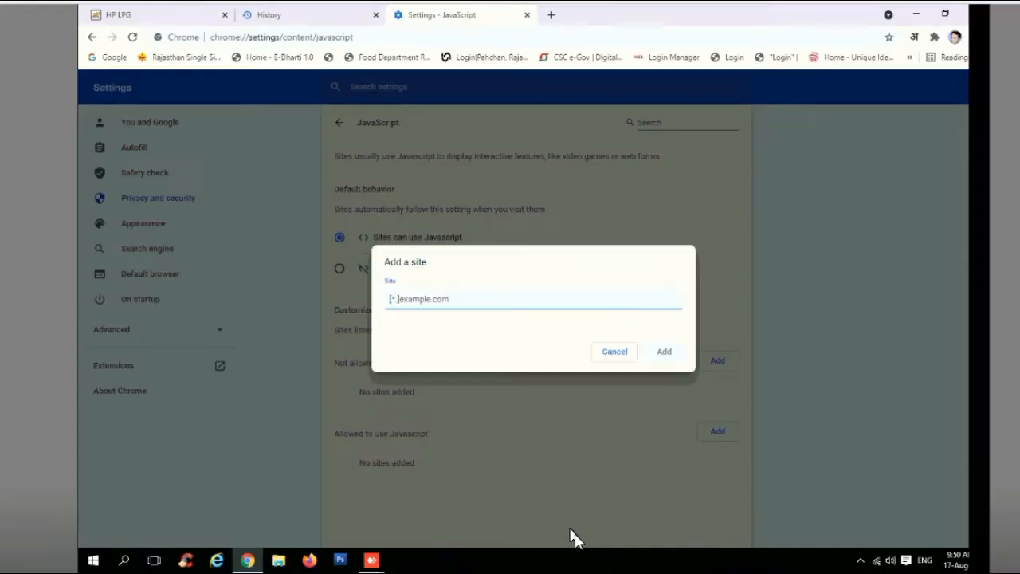
click(479, 296)
text(https://ujjwala.hpcl.co.in/ESVRegistration/Login.aspx)
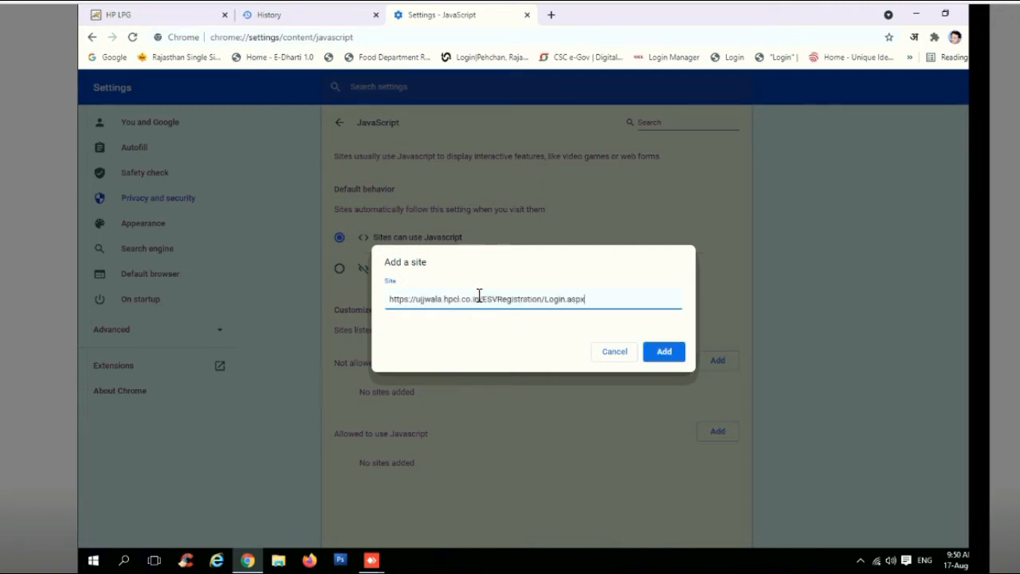
click(677, 357)
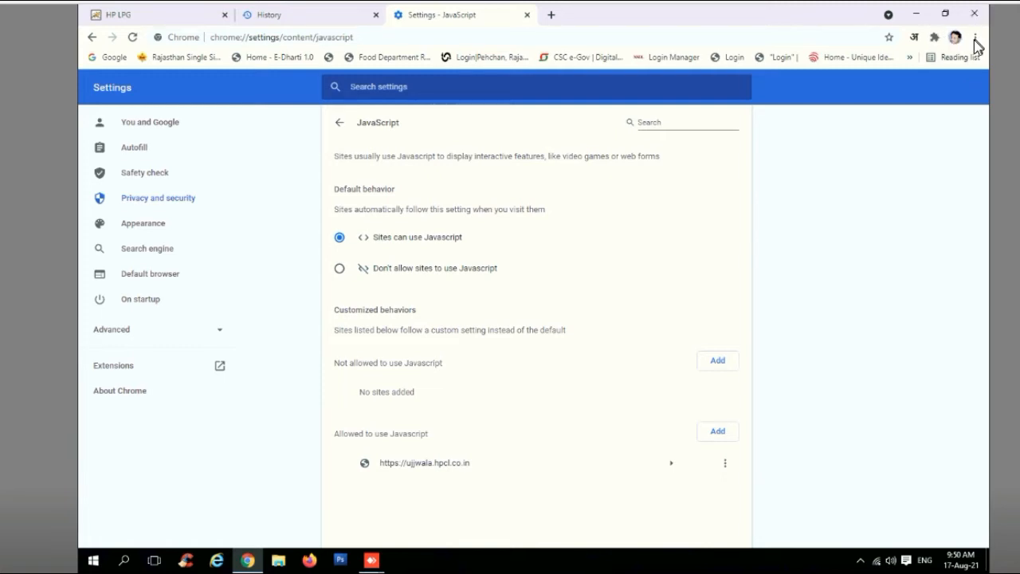
click(974, 37)
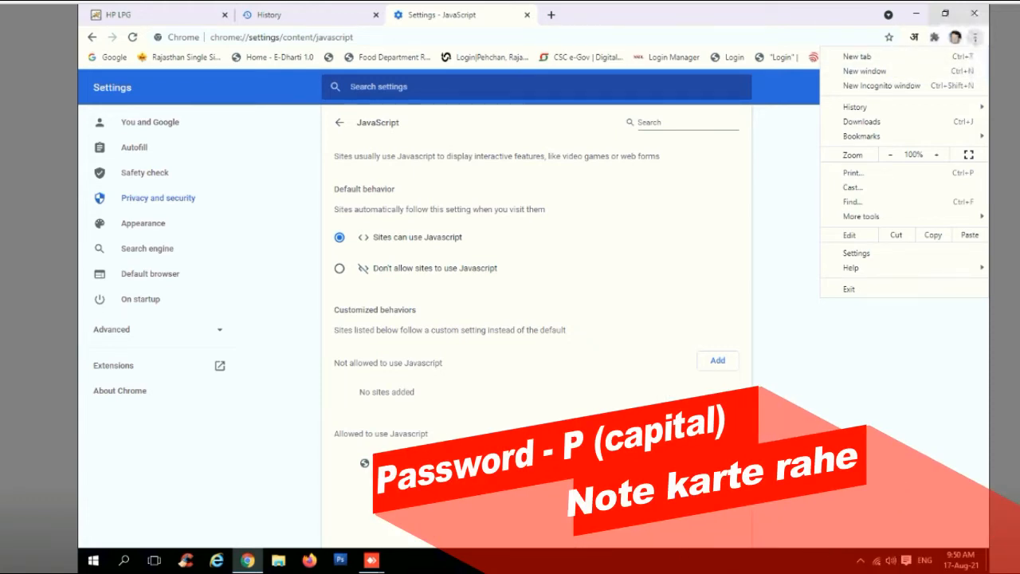
Set the 'Allow invalid certificates for resources loaded from localhost' flag to Enabled and relaunch Chrome.
click(859, 452)
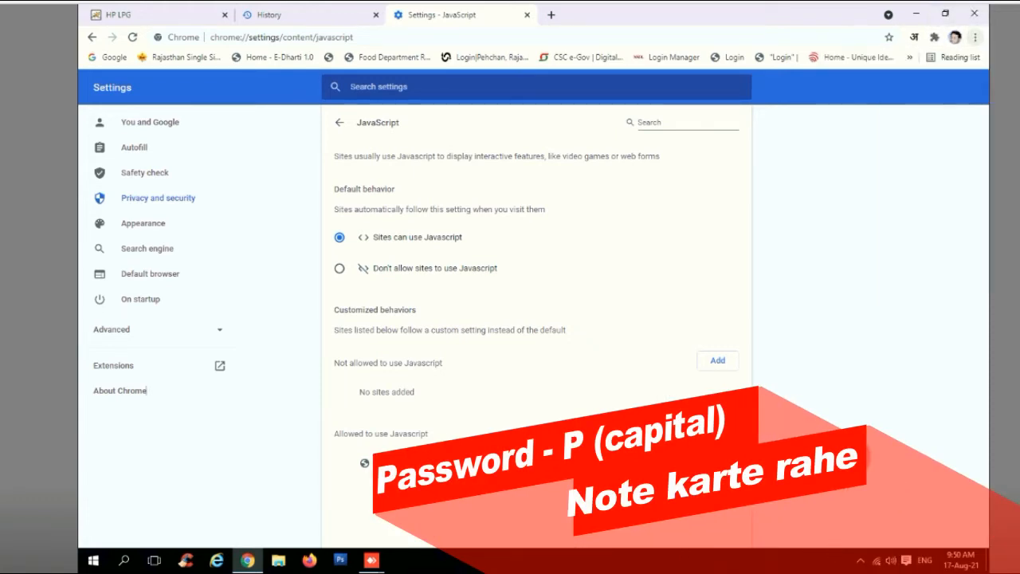
click(451, 42)
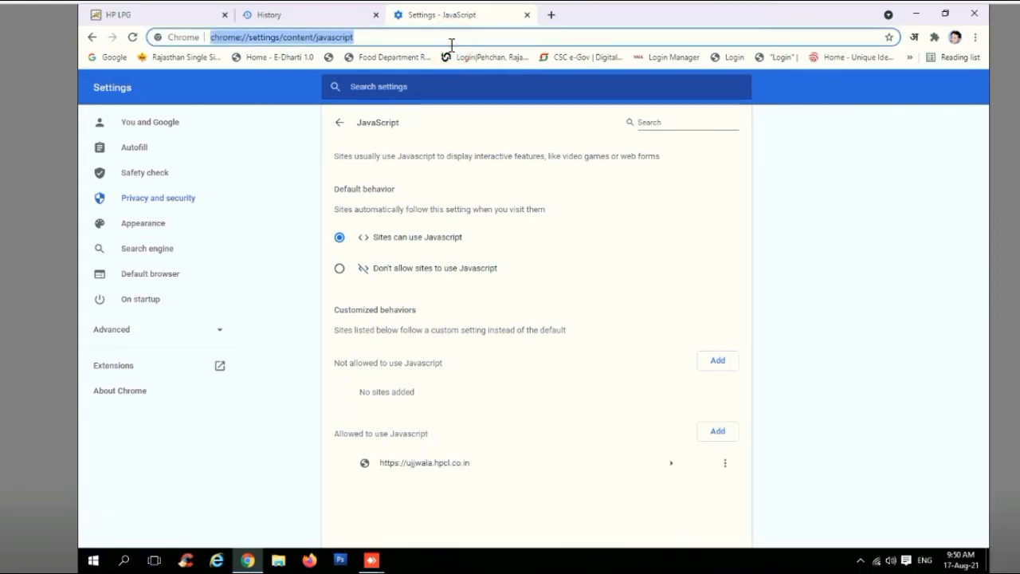
text(chrome://flags/#allow-insecure-localhost)
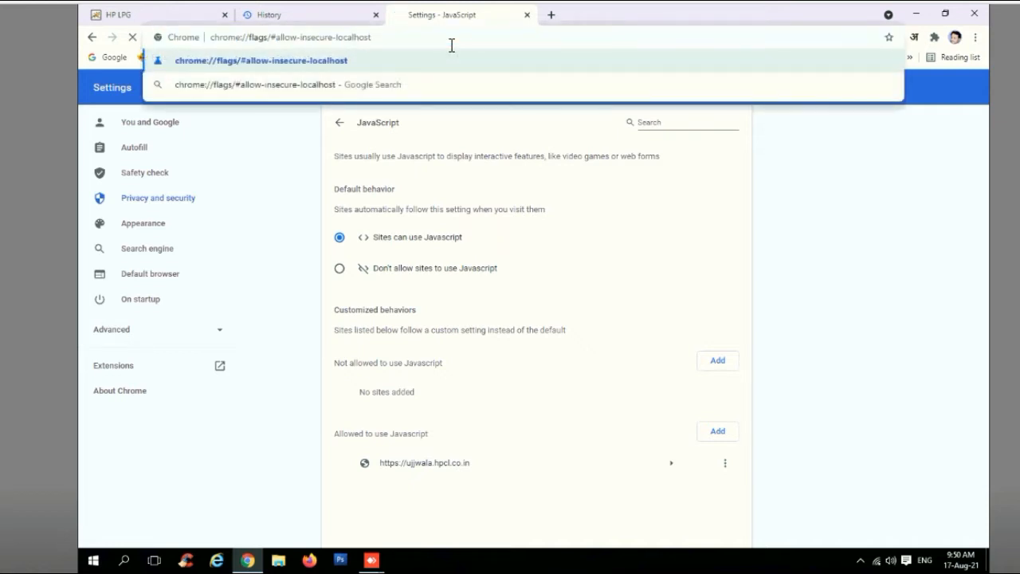
key(Return)
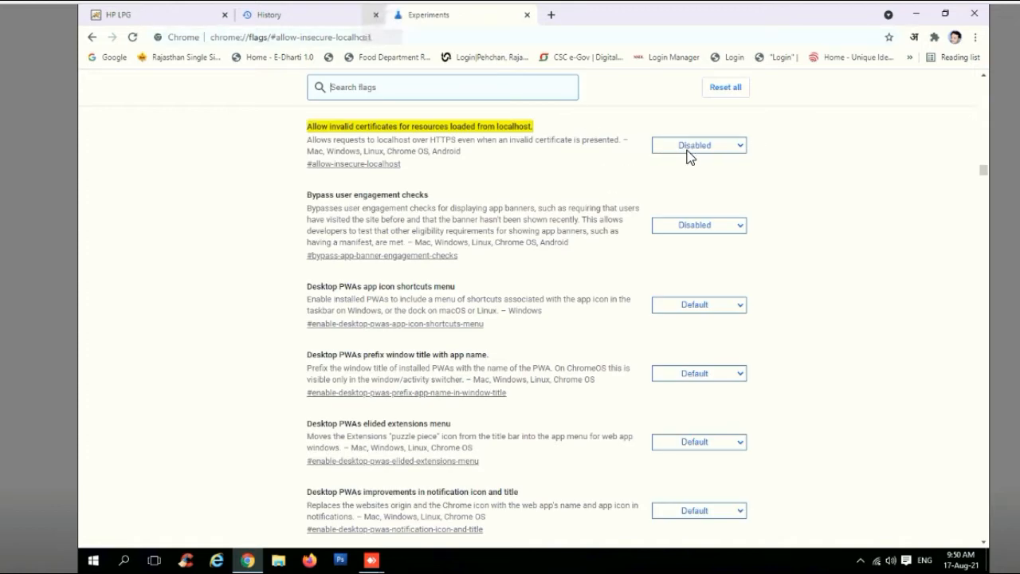
click(690, 152)
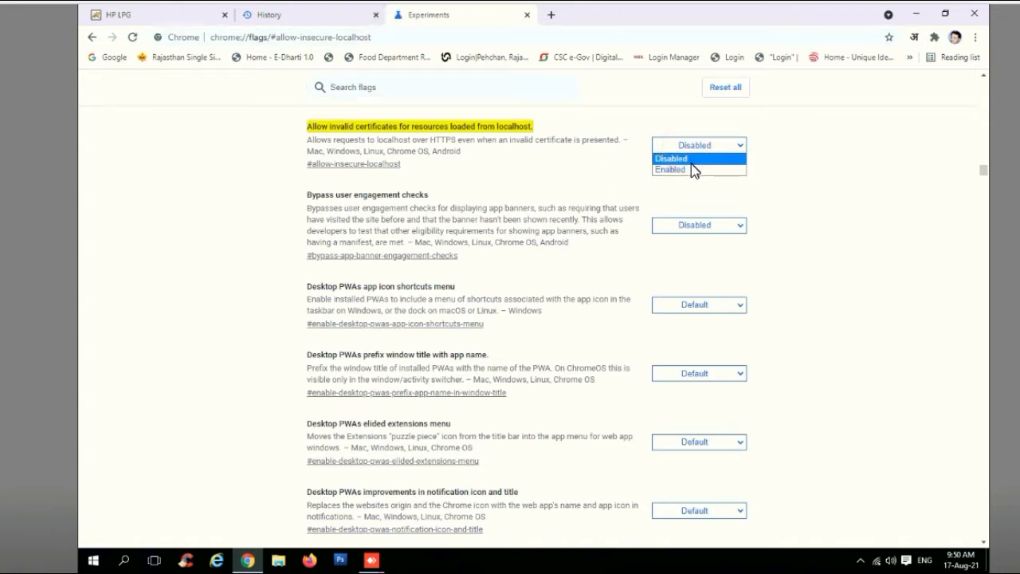
click(676, 170)
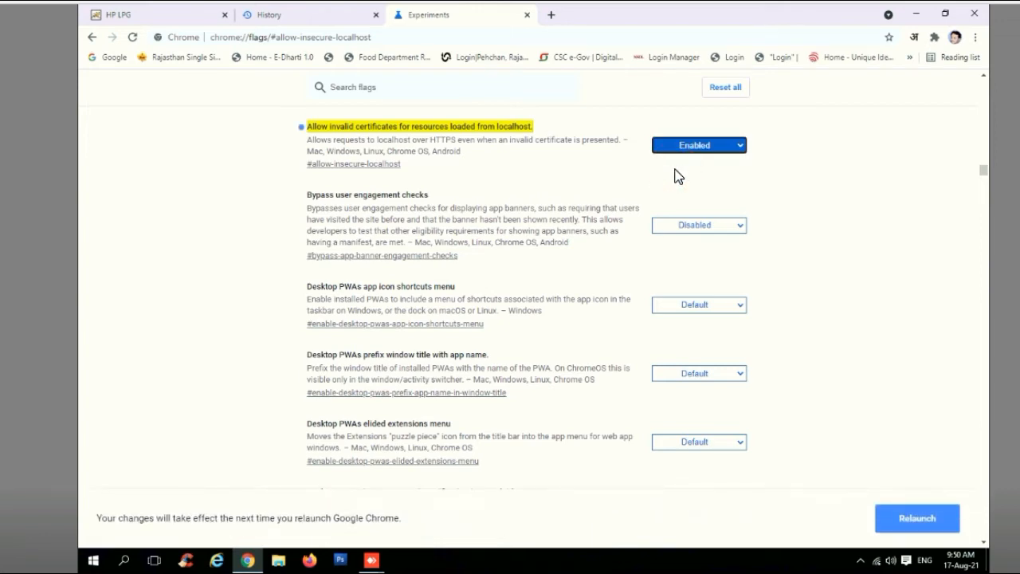
click(913, 518)
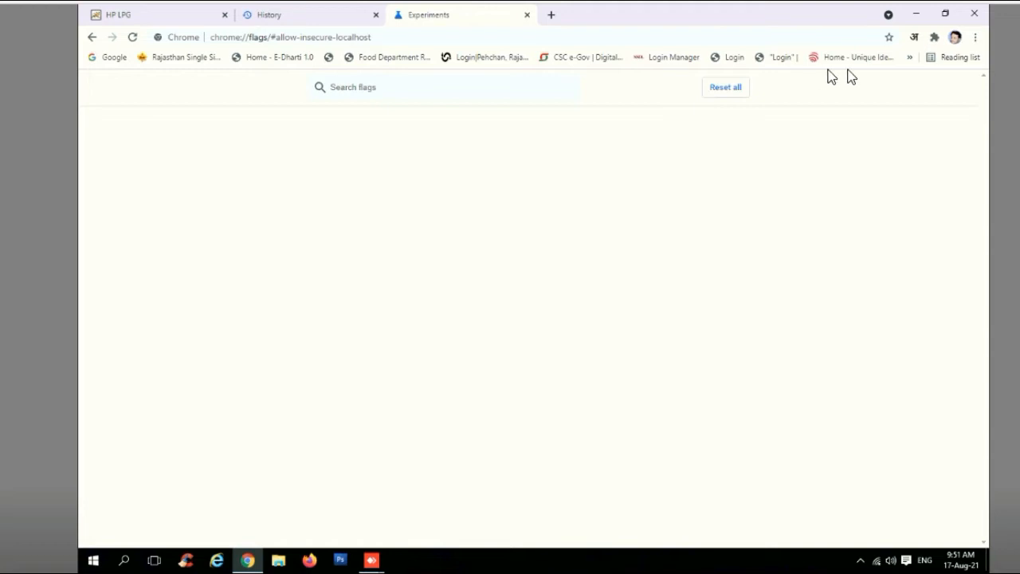
click(977, 17)
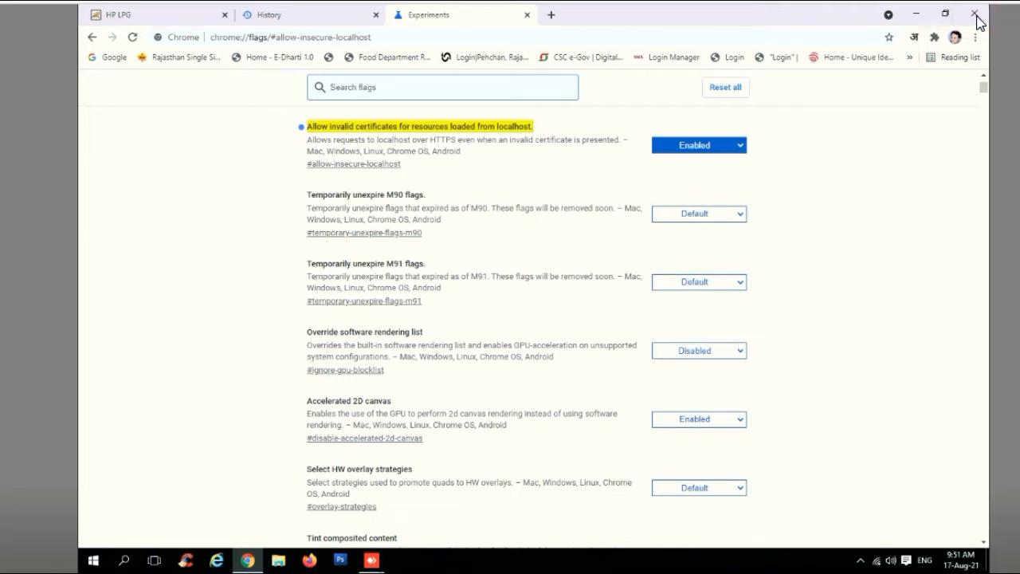
click(584, 37)
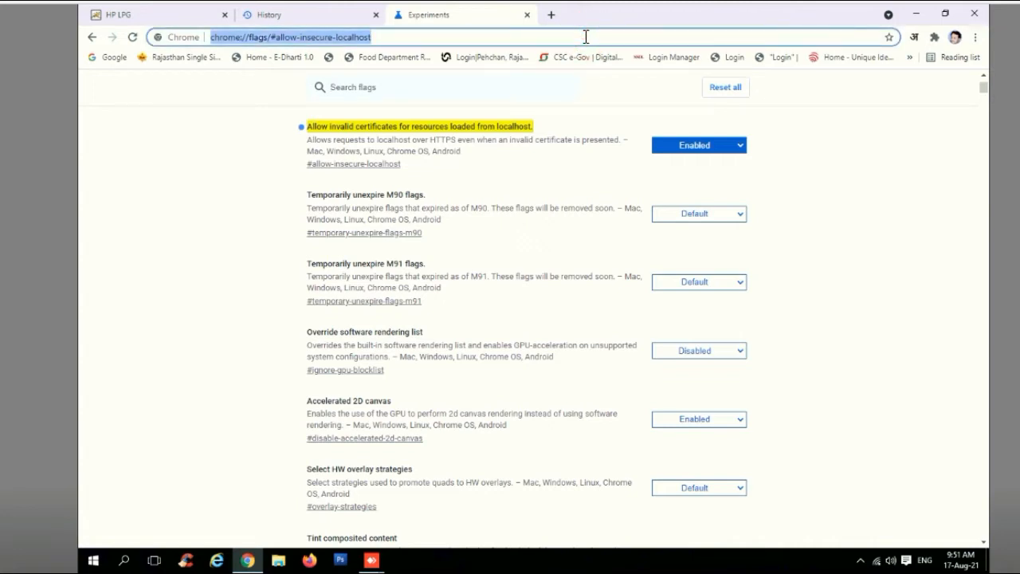
Search the web for 'MORPHO RD' and open the rdserviceonline.com result.
key(BackSpace)
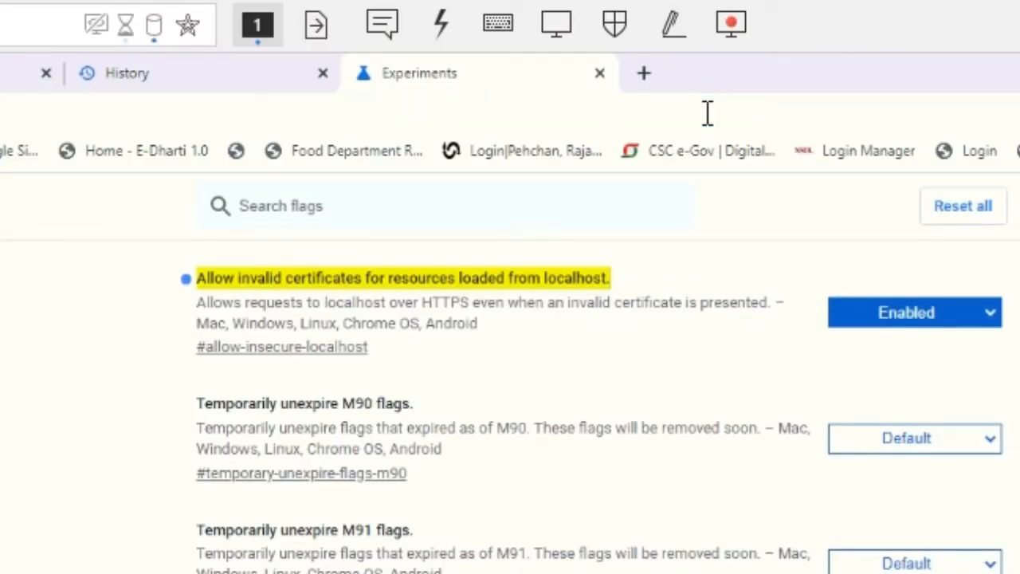
text(M)
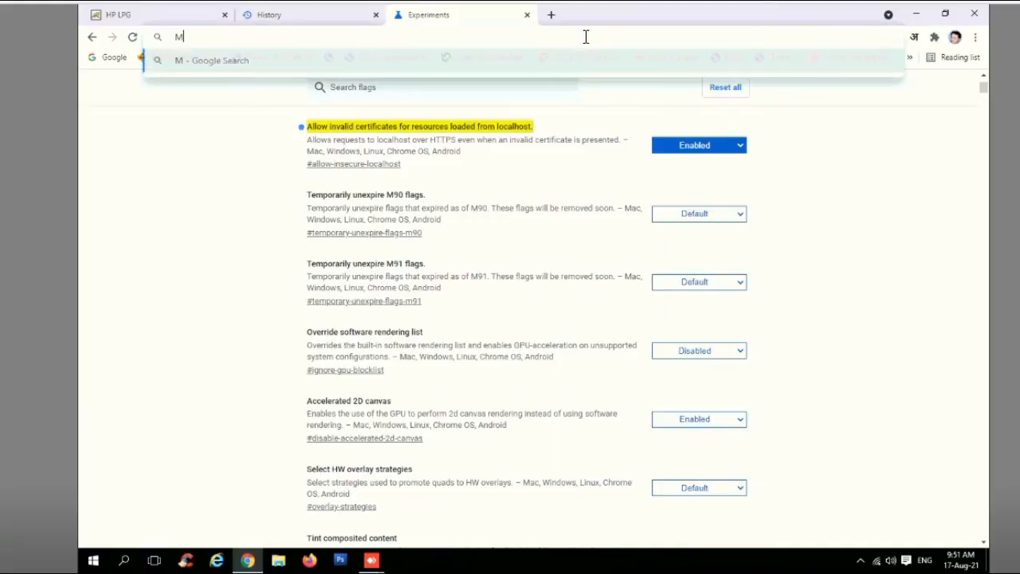
text(ORPHO RD)
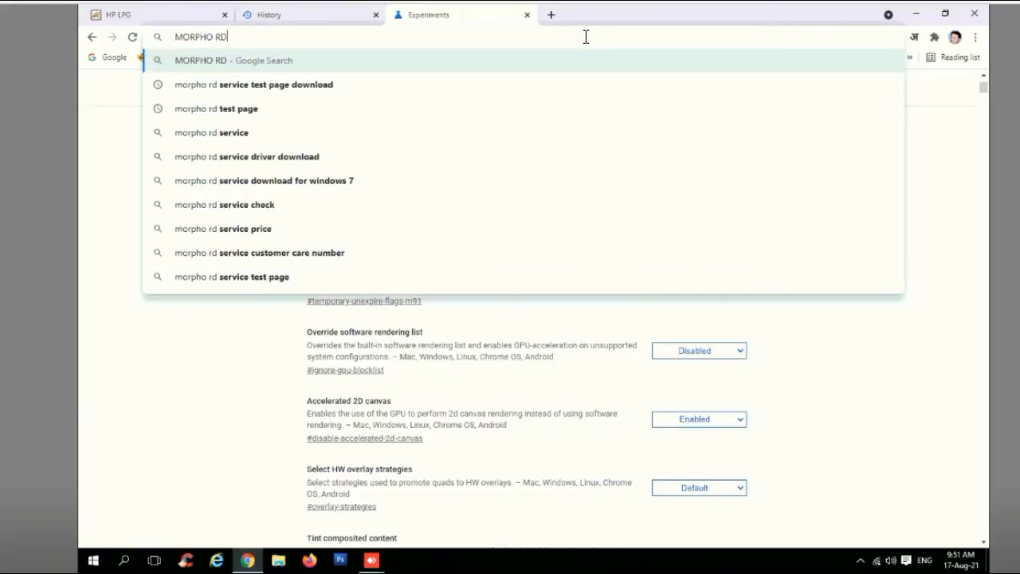
key(Return)
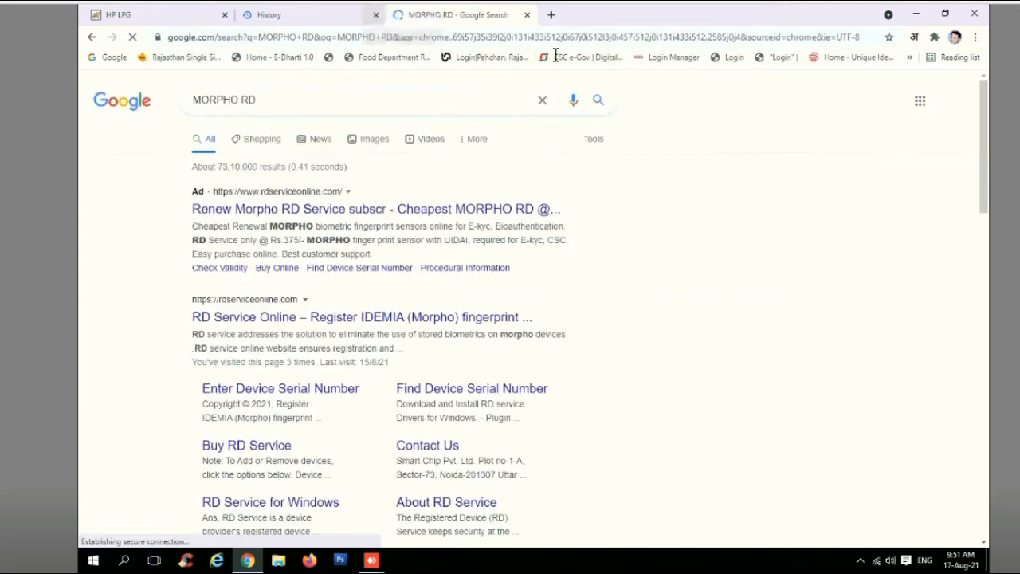
click(390, 221)
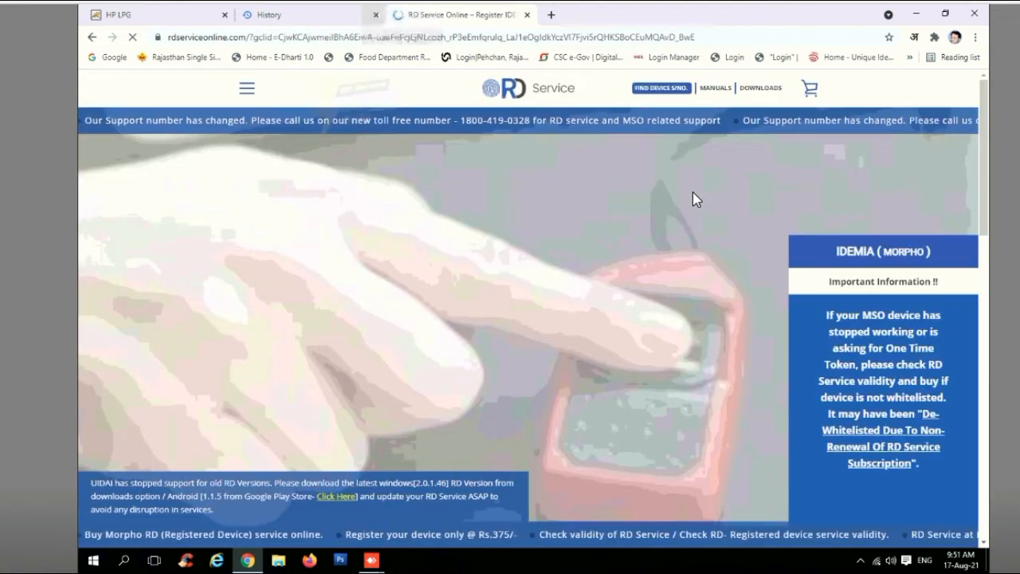
Download the Windows (https/localhost) RD Service 2.0.1.46 zip and show it in its folder.
click(767, 93)
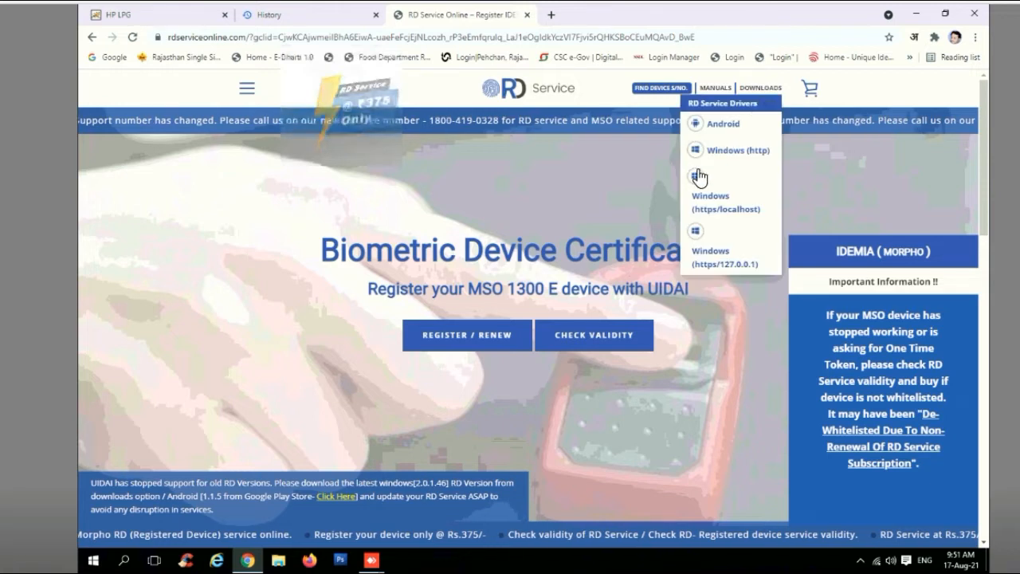
click(709, 200)
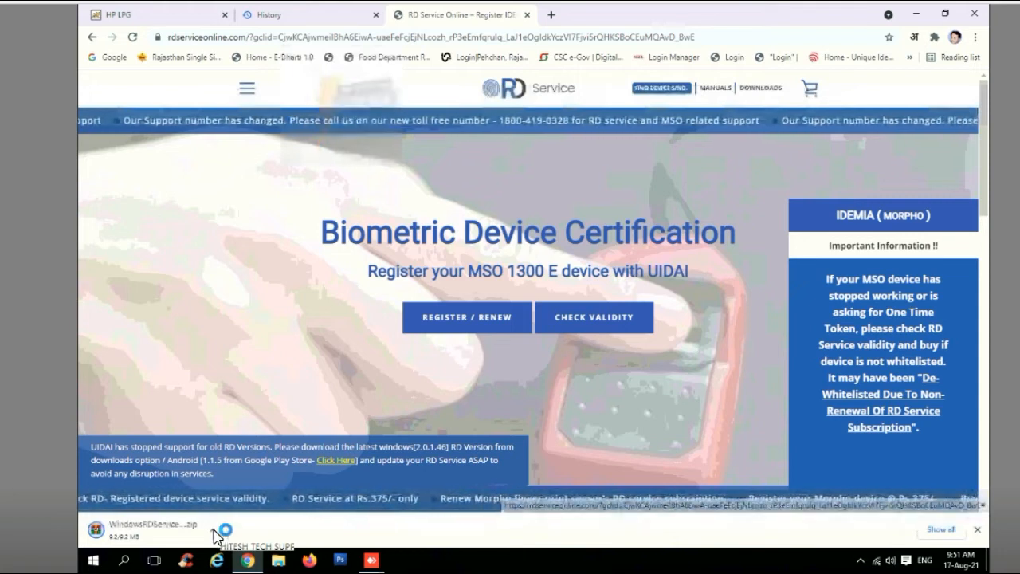
click(214, 531)
click(263, 484)
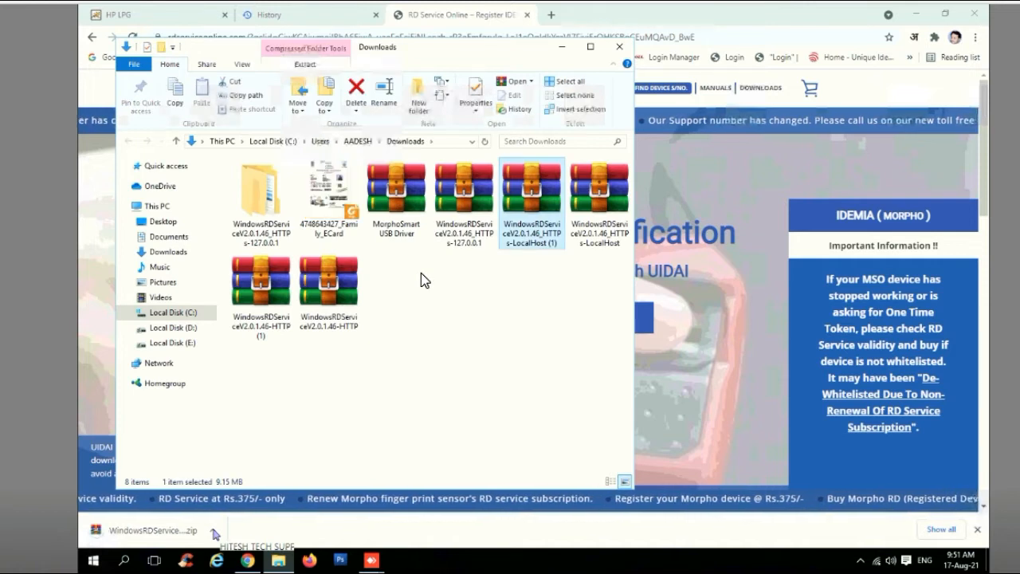
Move the WindowsRDServiceV2.0.1.46_HTTPs-LocalHost zip to Local Disk (C:) and close Explorer and Chrome.
key(ctrl+x)
click(175, 315)
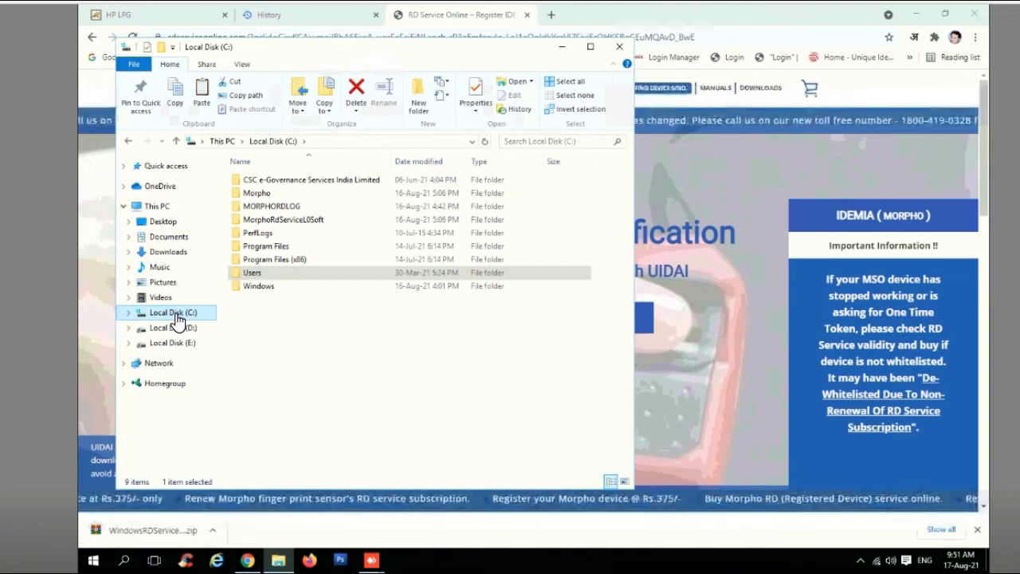
click(292, 315)
key(ctrl+v)
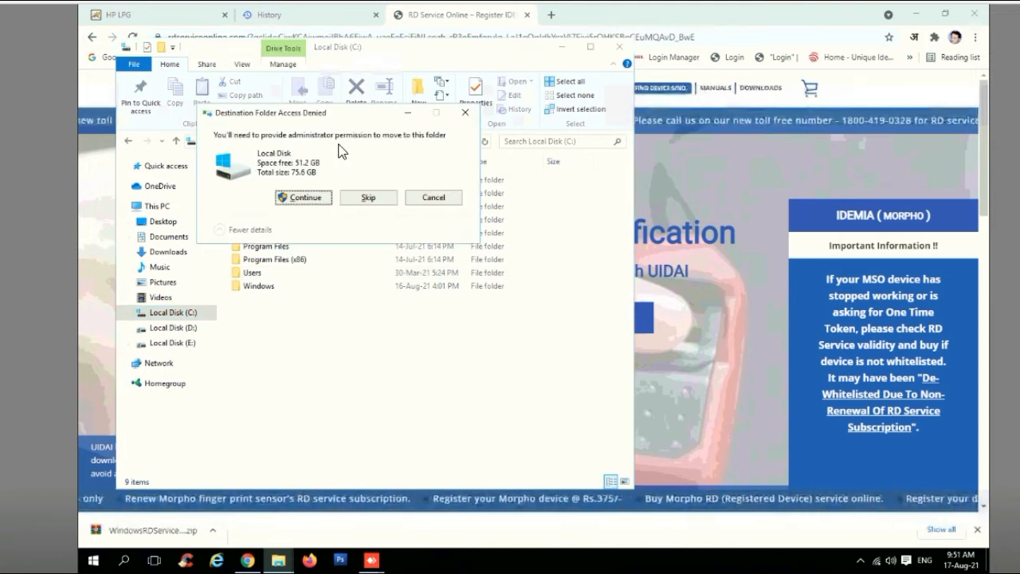
click(313, 196)
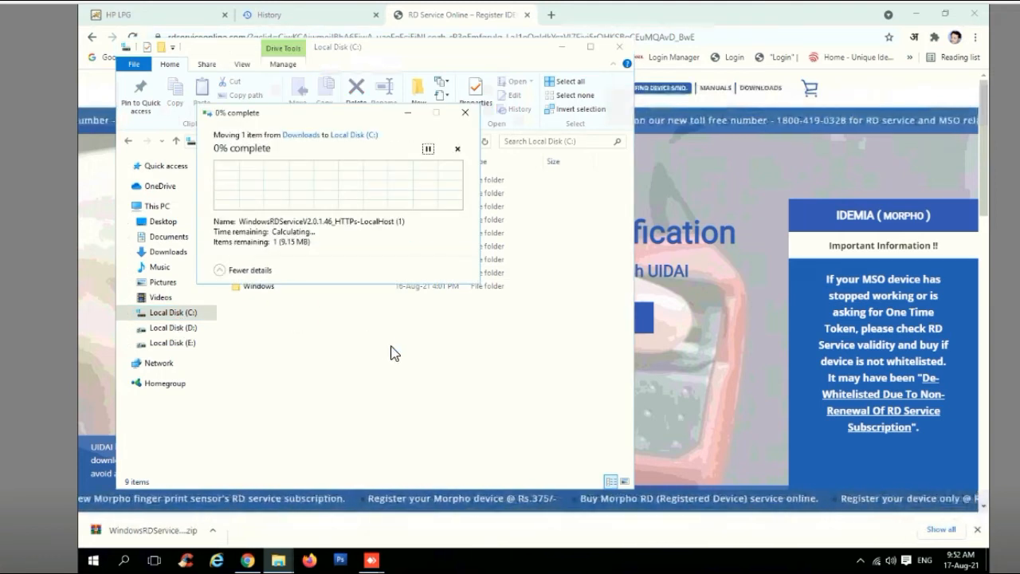
click(388, 344)
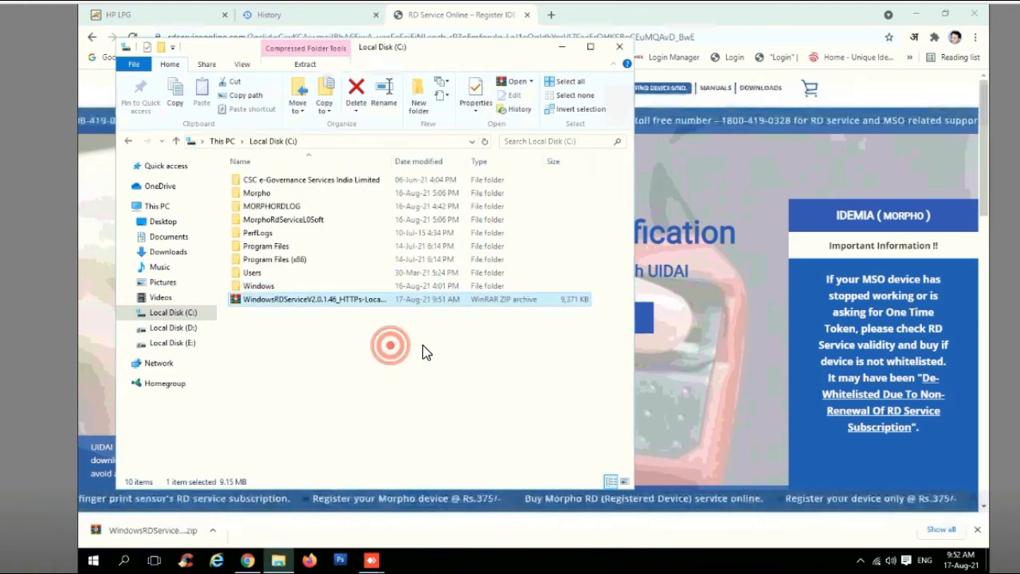
click(620, 46)
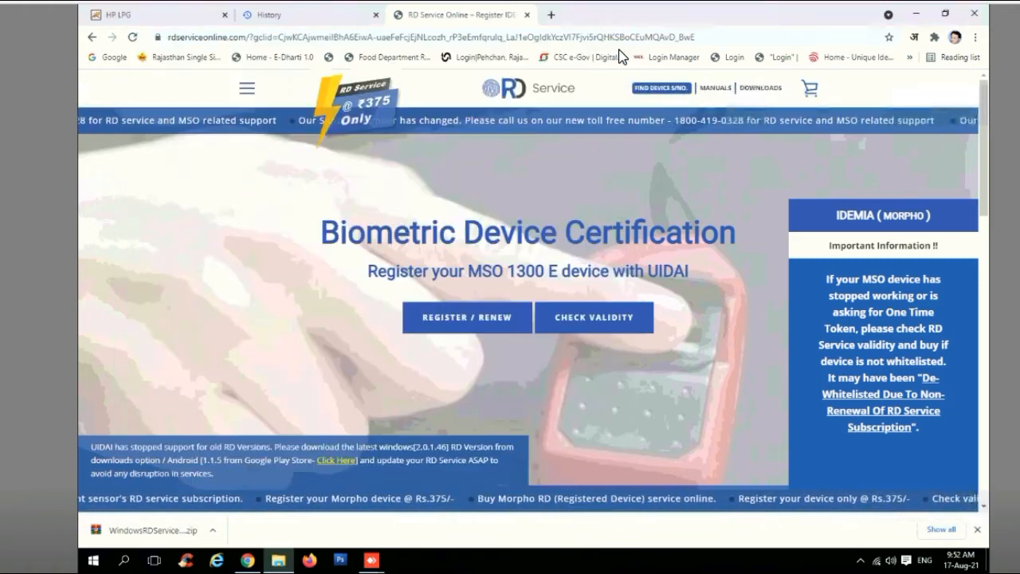
click(974, 14)
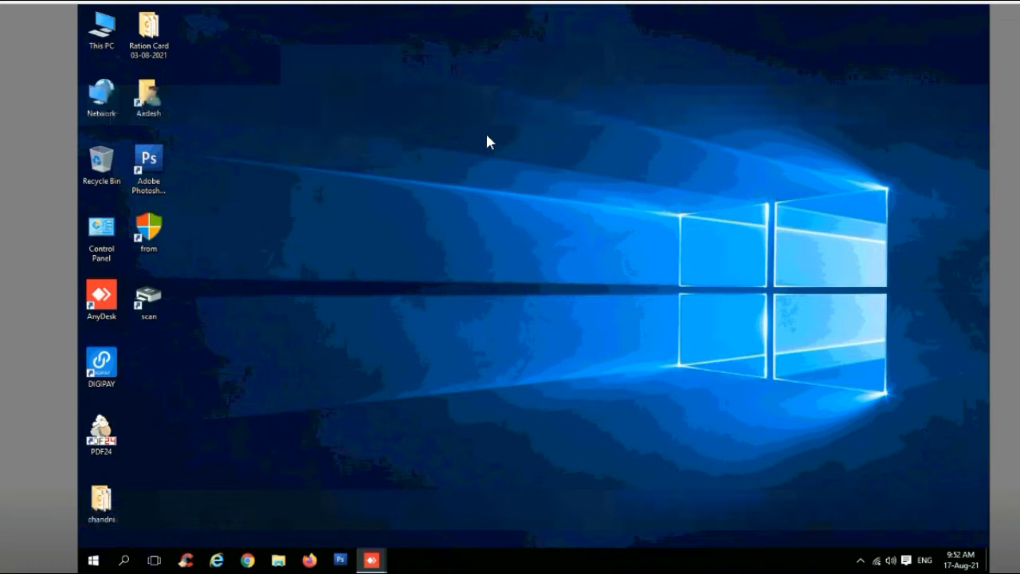
In Control Panel's large-icon view, set User Account Control to Never notify.
double_click(106, 248)
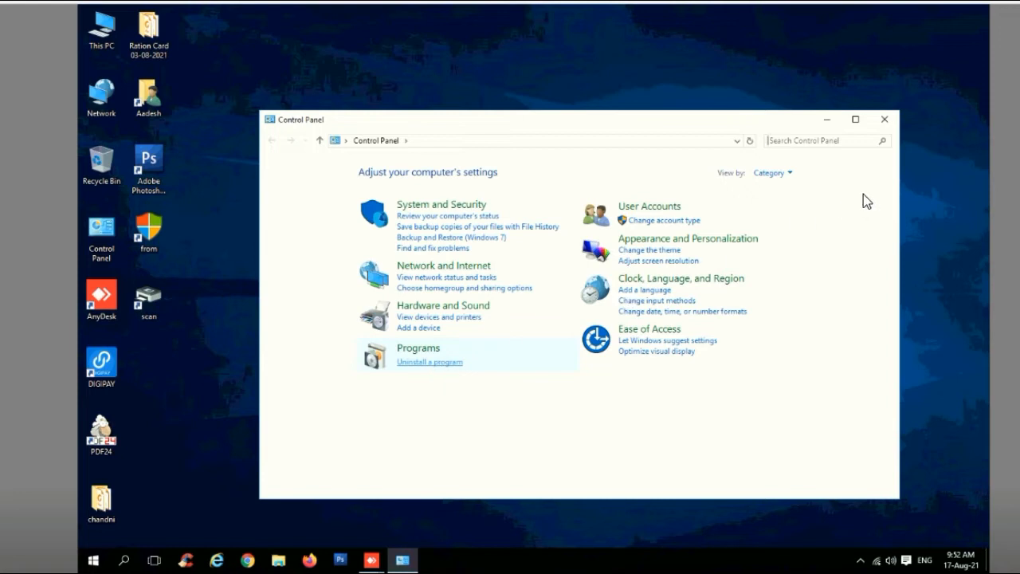
click(769, 173)
click(788, 211)
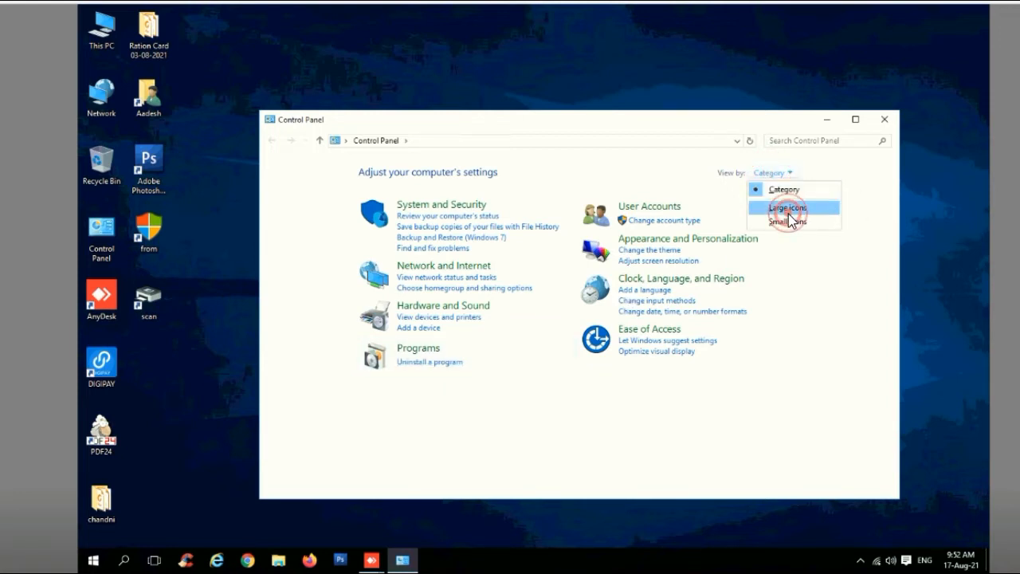
scroll(765, 293, down, 5)
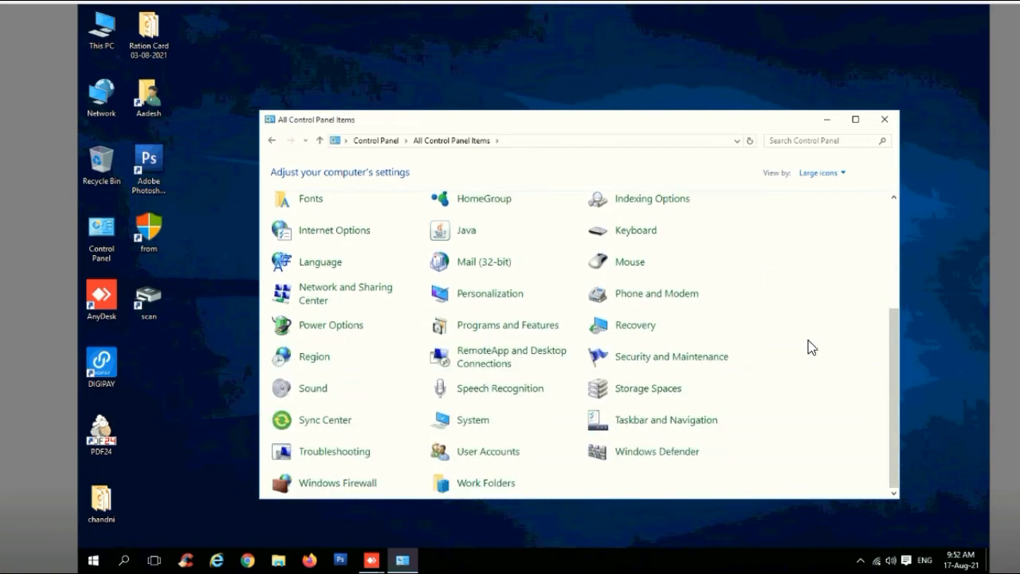
click(490, 458)
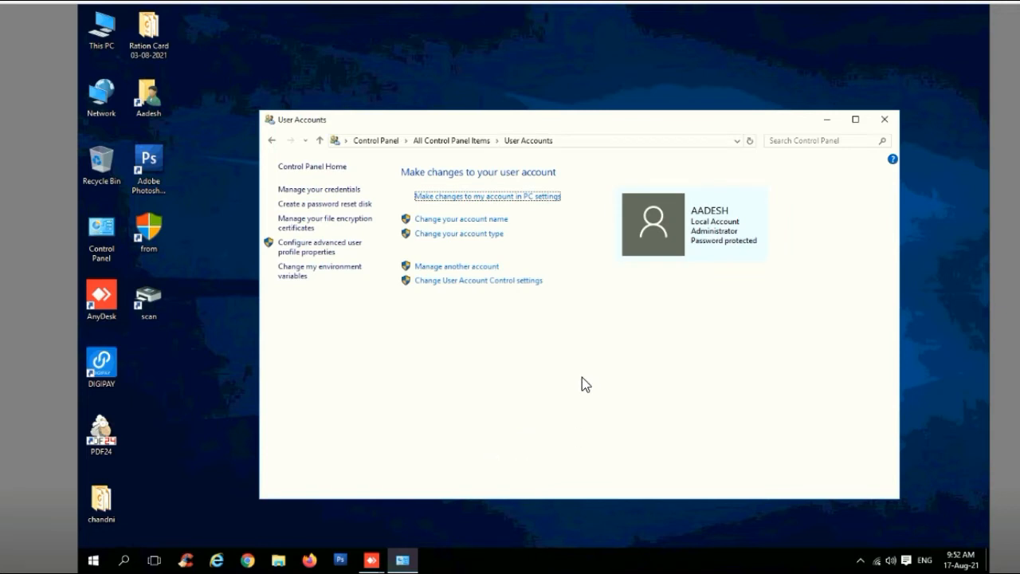
click(435, 282)
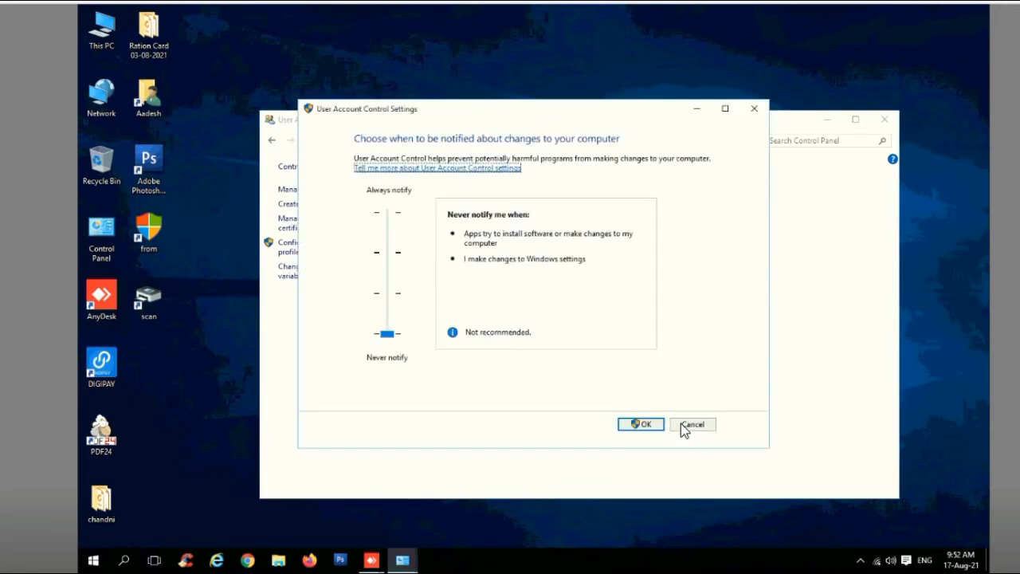
click(629, 425)
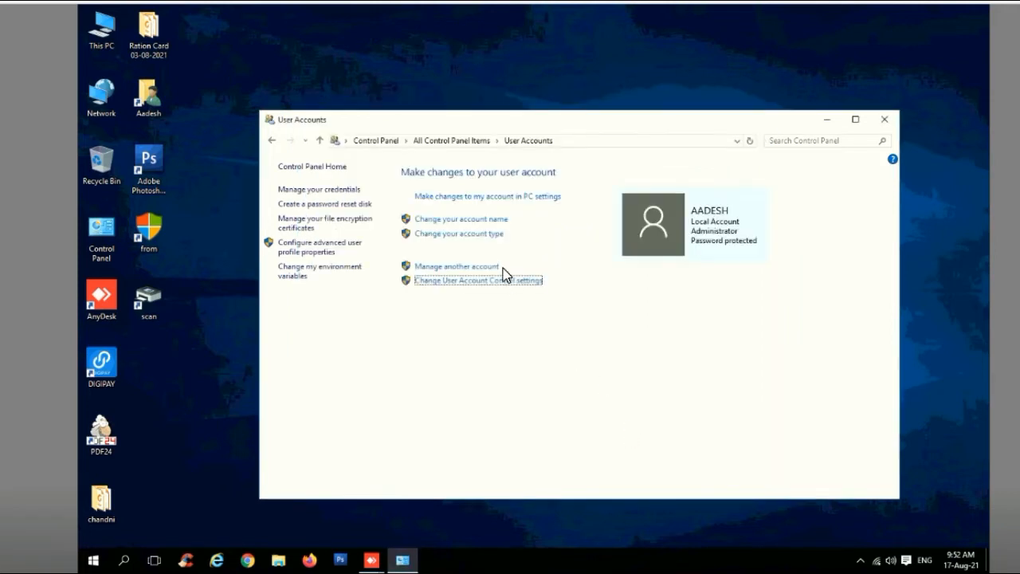
click(296, 168)
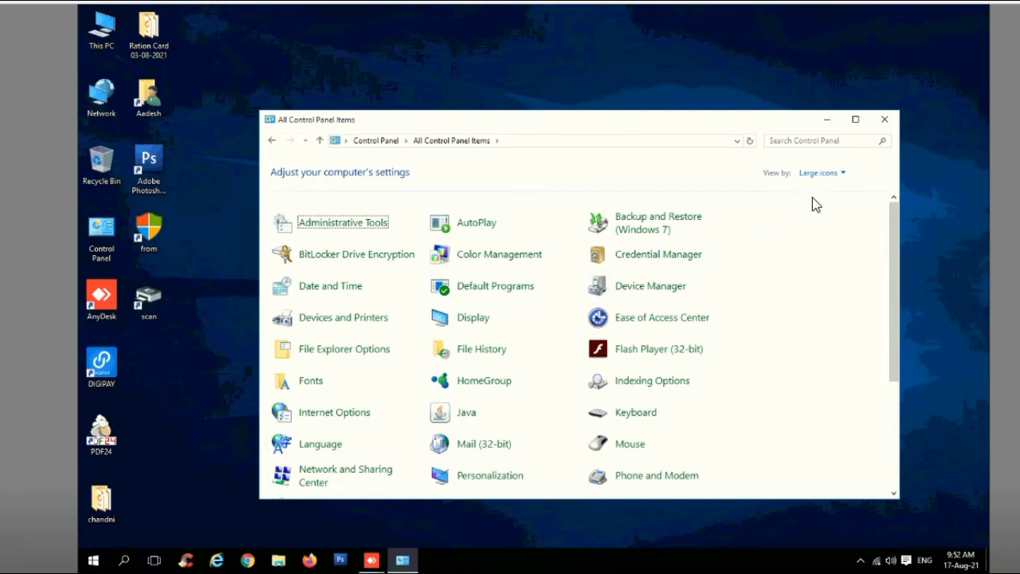
Open Programs and Features from category view and uninstall CCleaner completely.
click(817, 173)
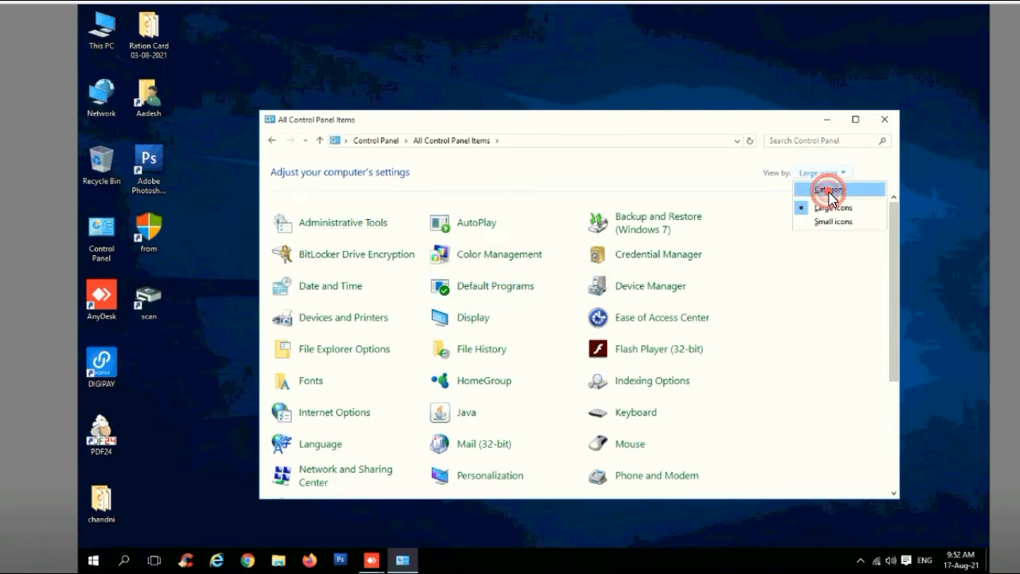
click(829, 191)
click(412, 360)
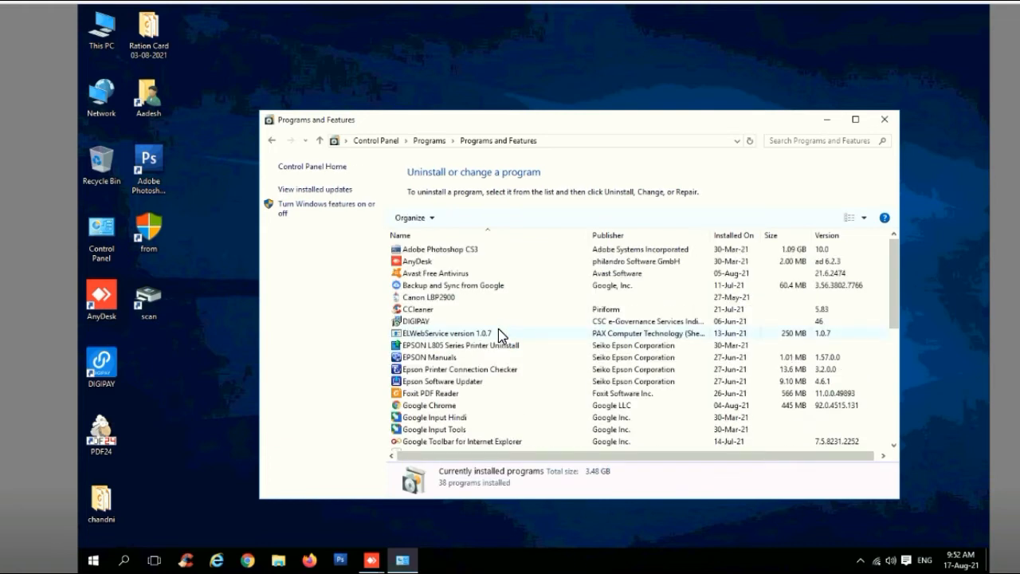
click(430, 308)
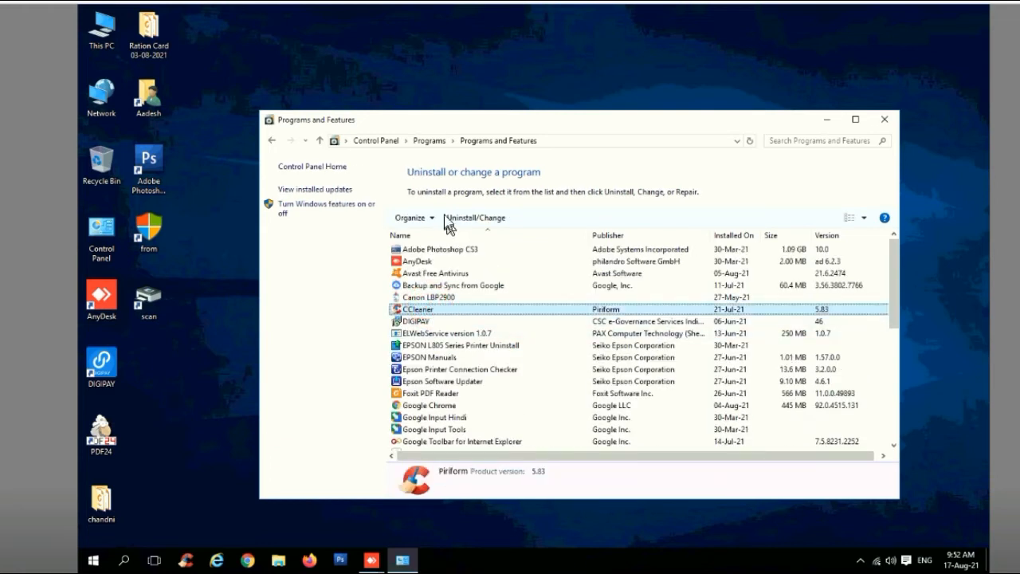
click(465, 221)
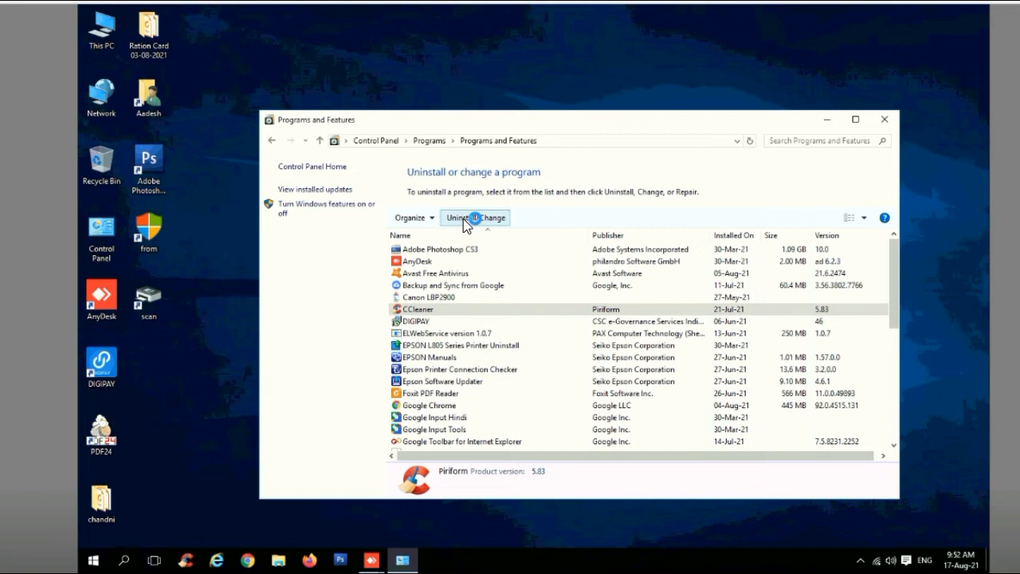
click(597, 386)
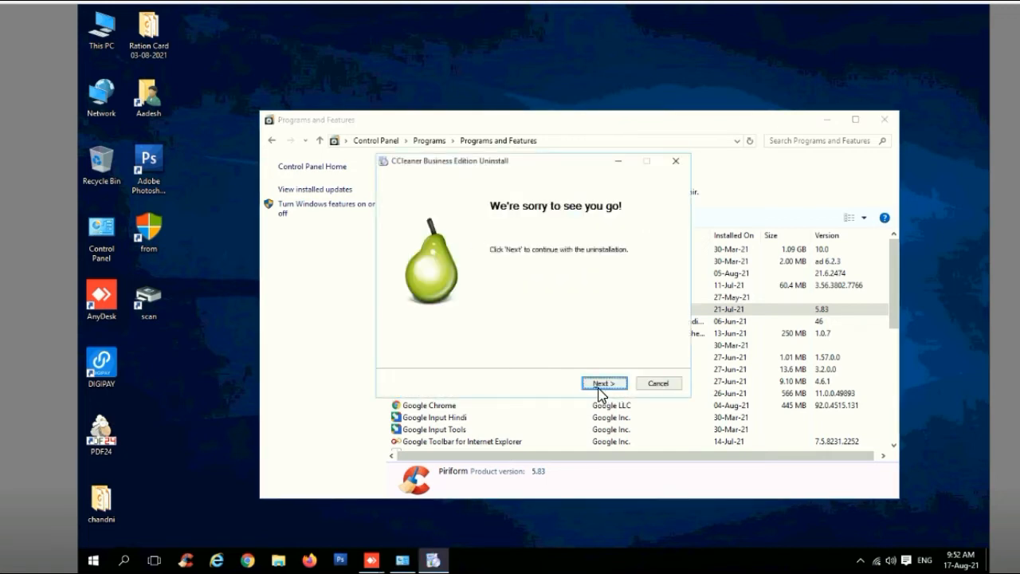
click(600, 388)
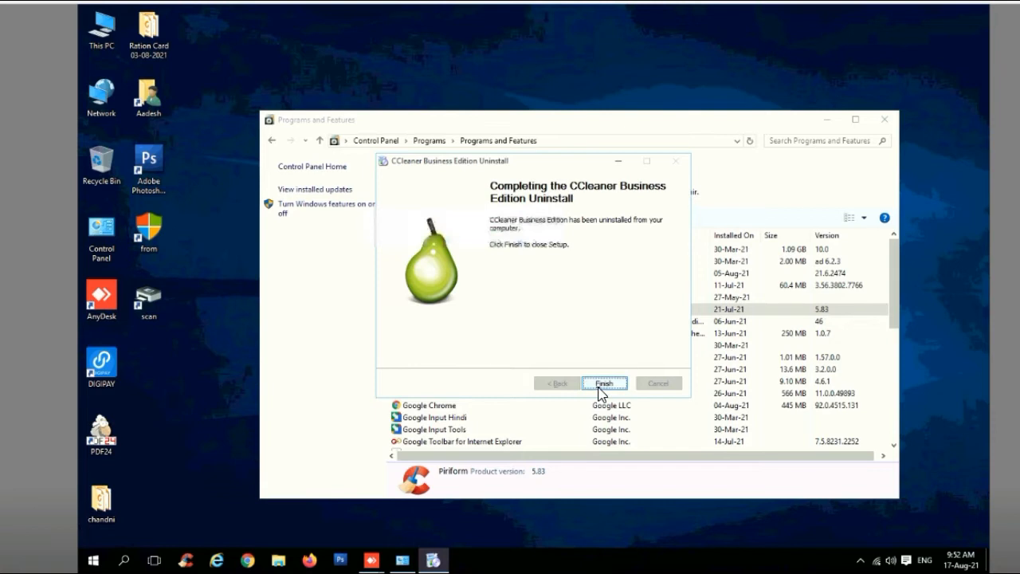
click(602, 385)
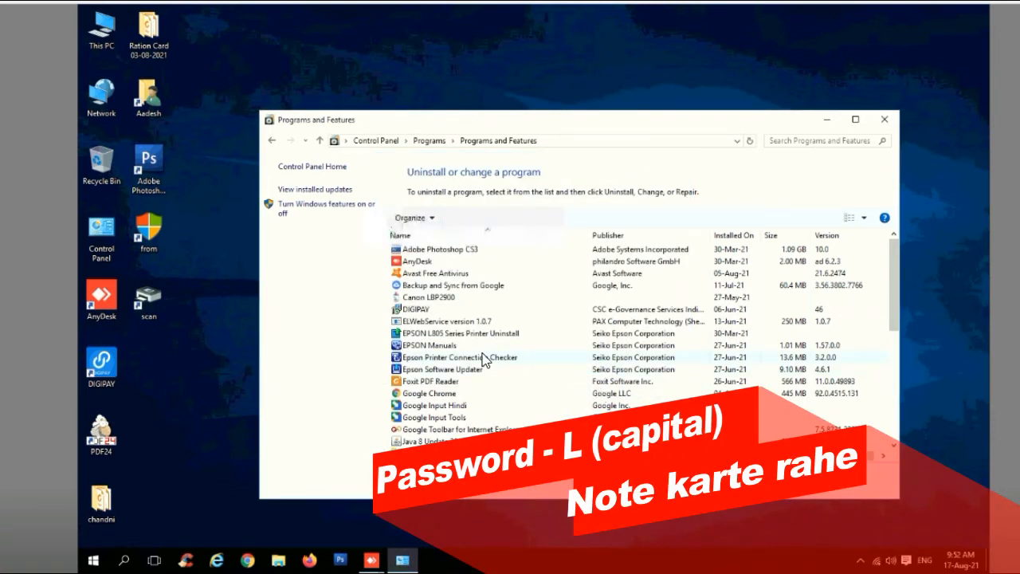
Start uninstalling the MorphoSmart USB 64 bits Driver, letting setup close running apps.
click(482, 357)
scroll(483, 358, down, 2)
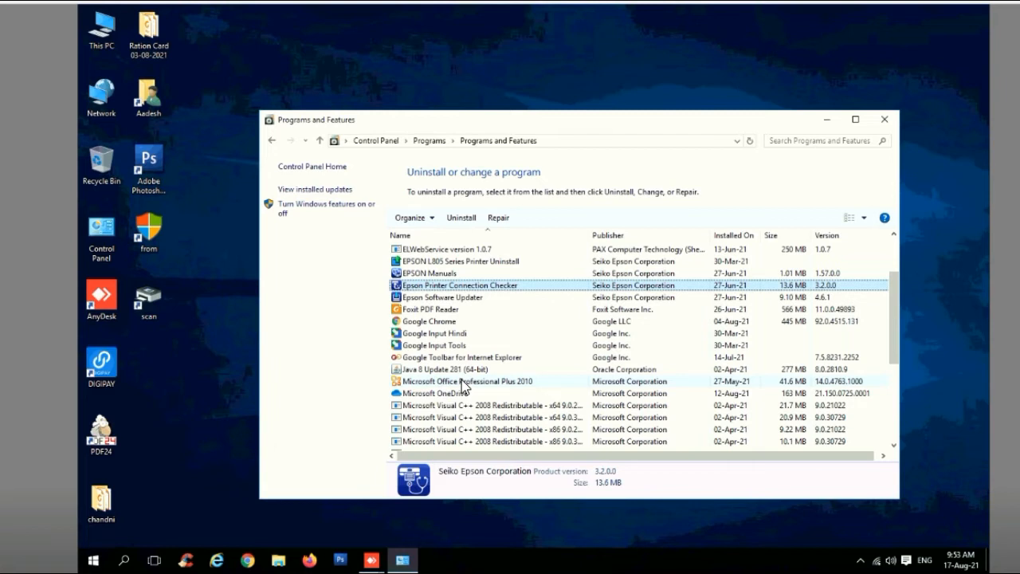
scroll(462, 384, down, 1)
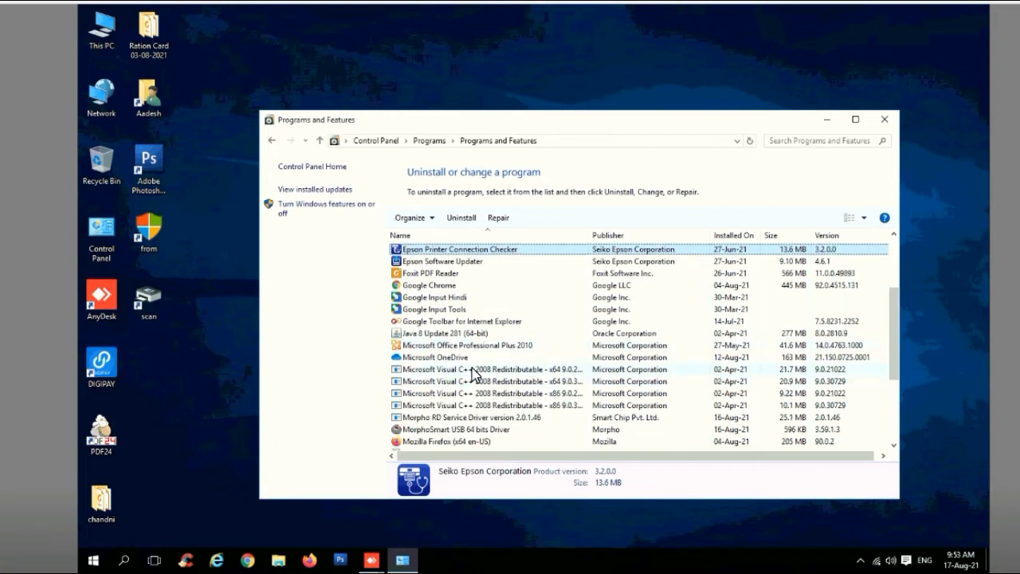
scroll(475, 373, down, 1)
click(494, 393)
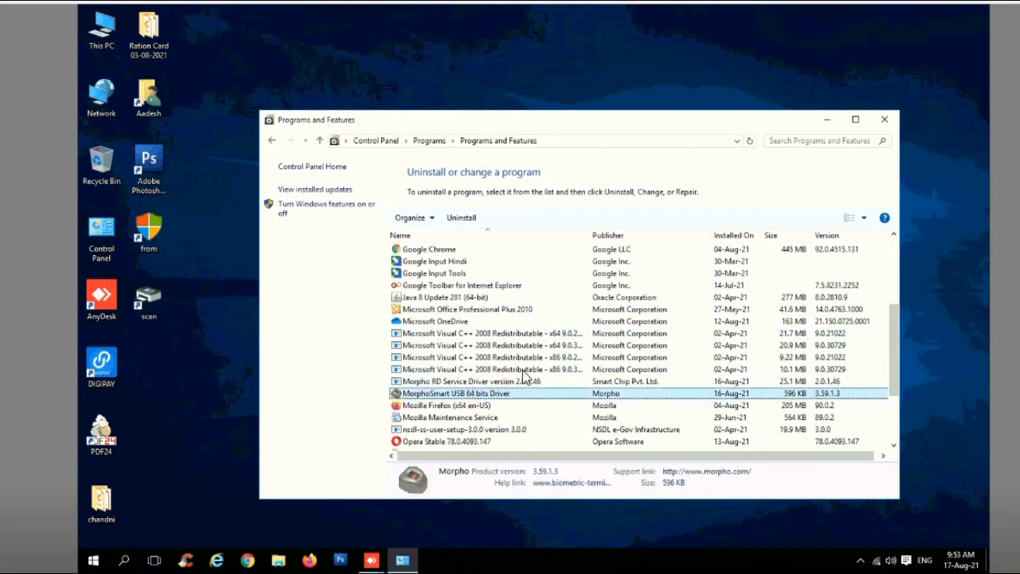
click(465, 219)
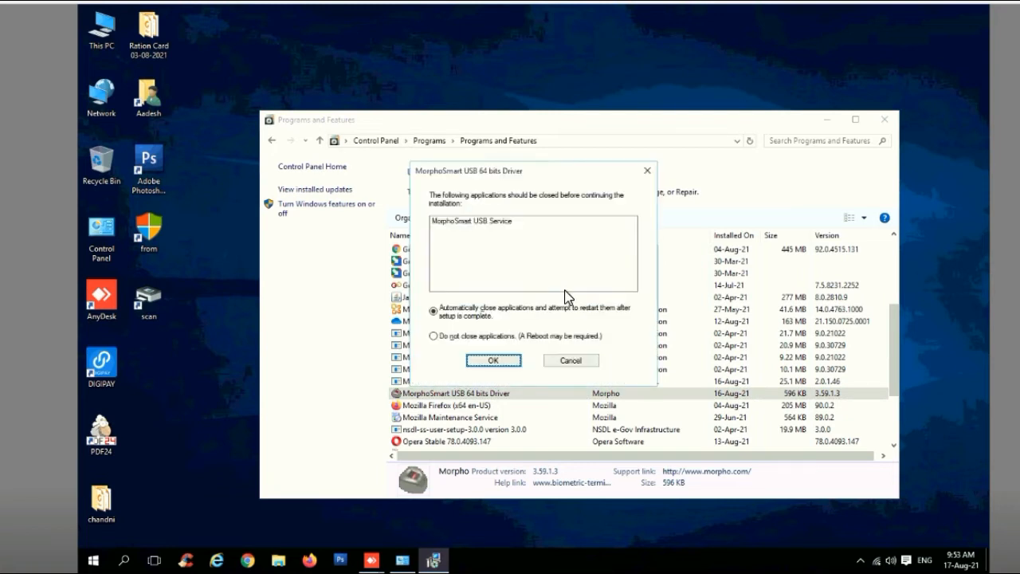
click(508, 360)
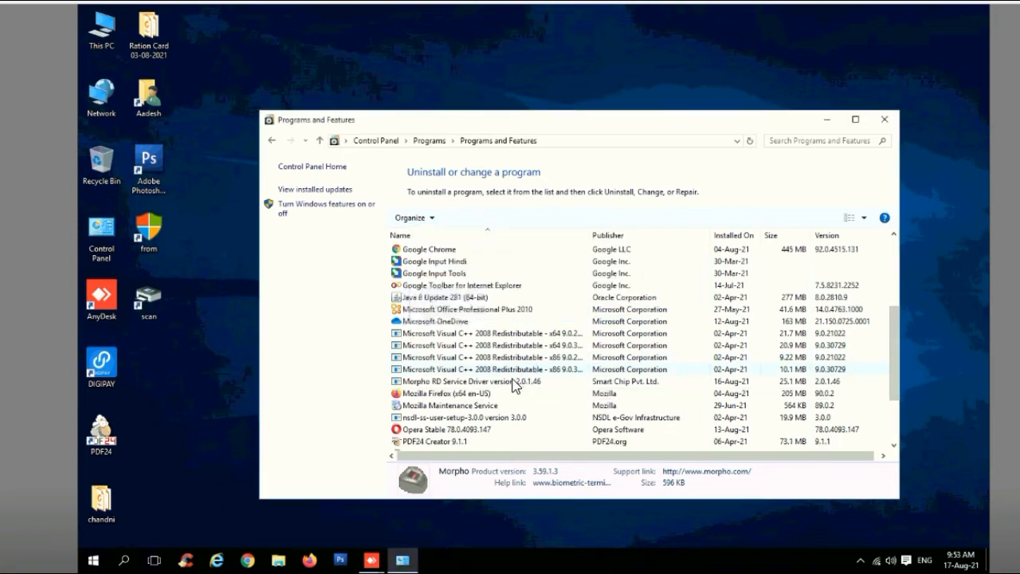
Uninstall the Morpho RD Service Driver and dismiss the success message.
click(506, 382)
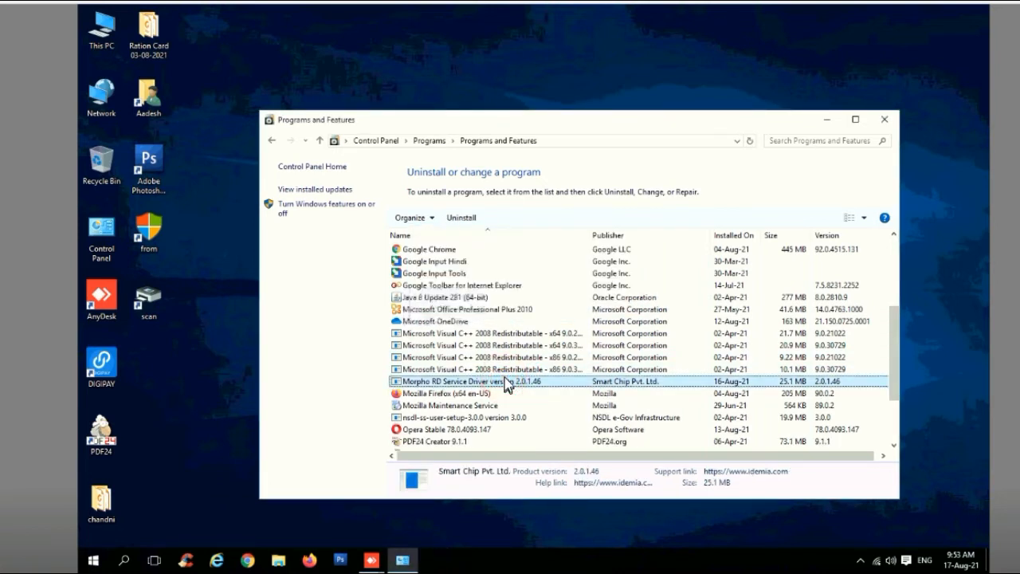
click(460, 217)
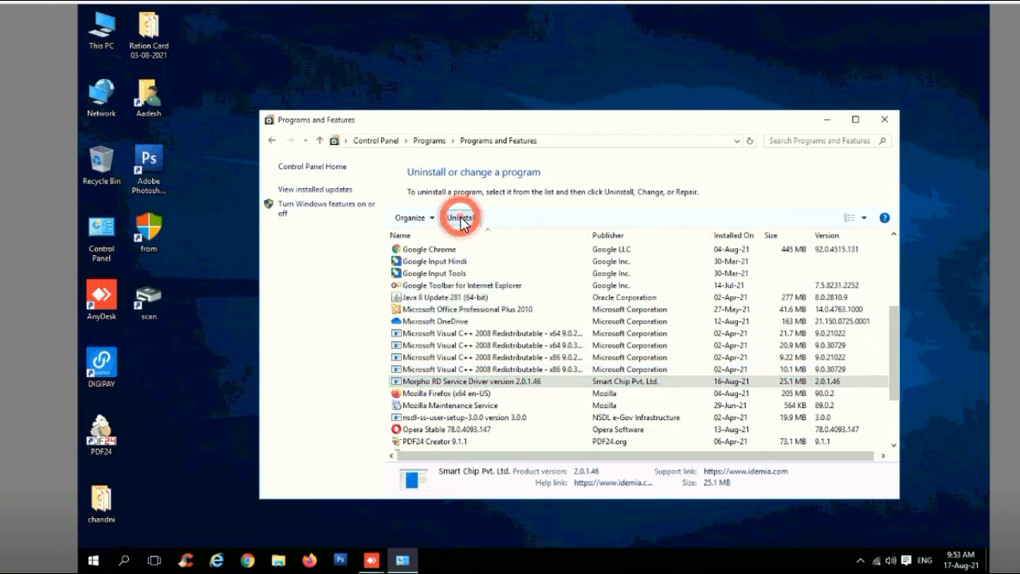
click(597, 329)
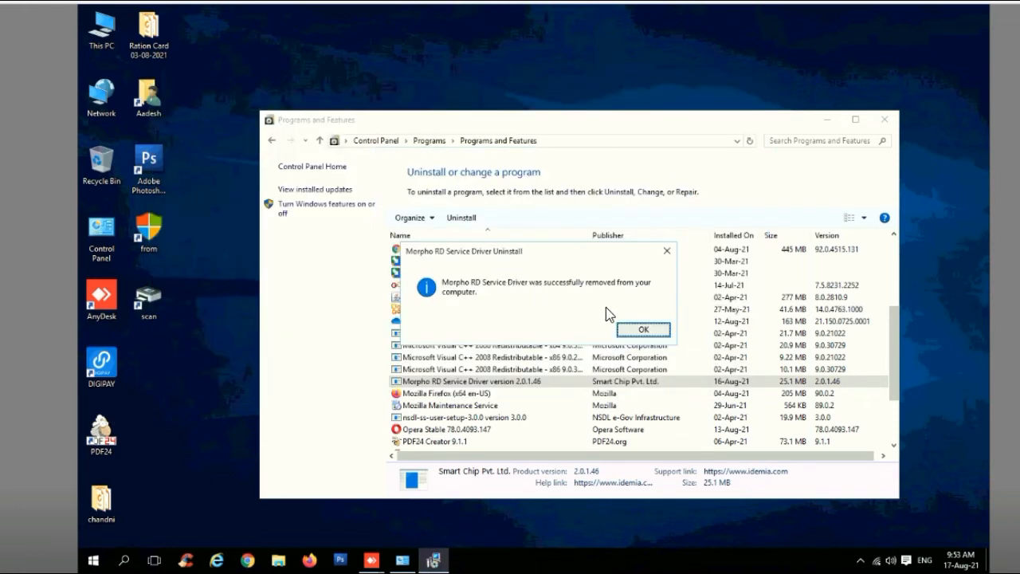
click(644, 330)
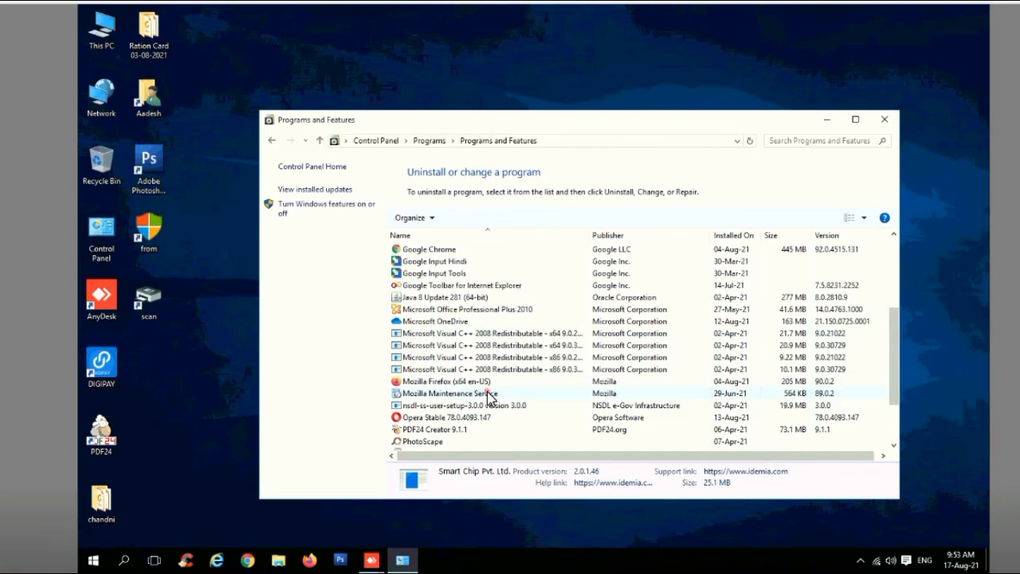
Check the remaining installed programs list and close Programs and Features.
click(488, 393)
scroll(519, 391, down, 2)
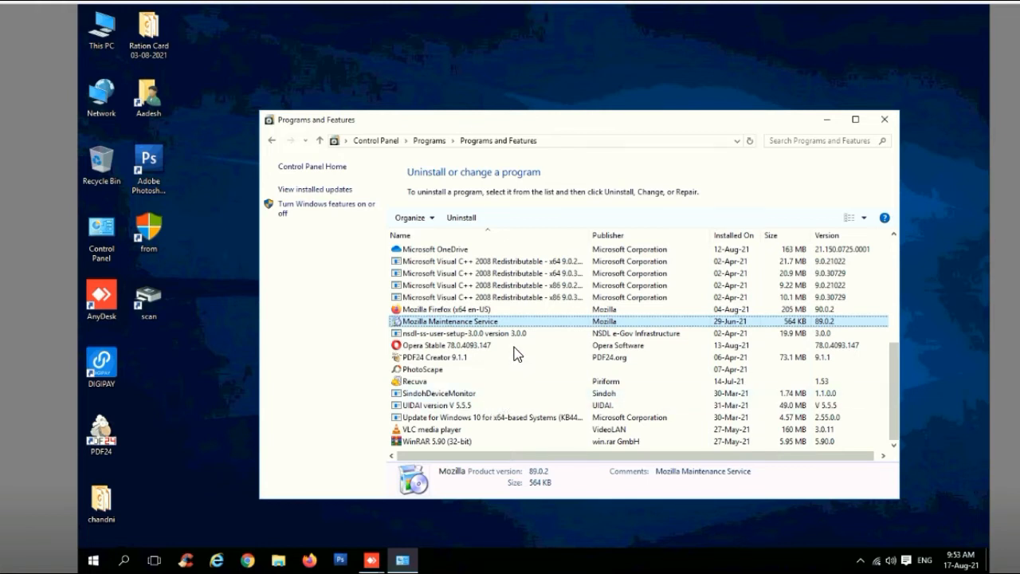
scroll(573, 262, up, 10)
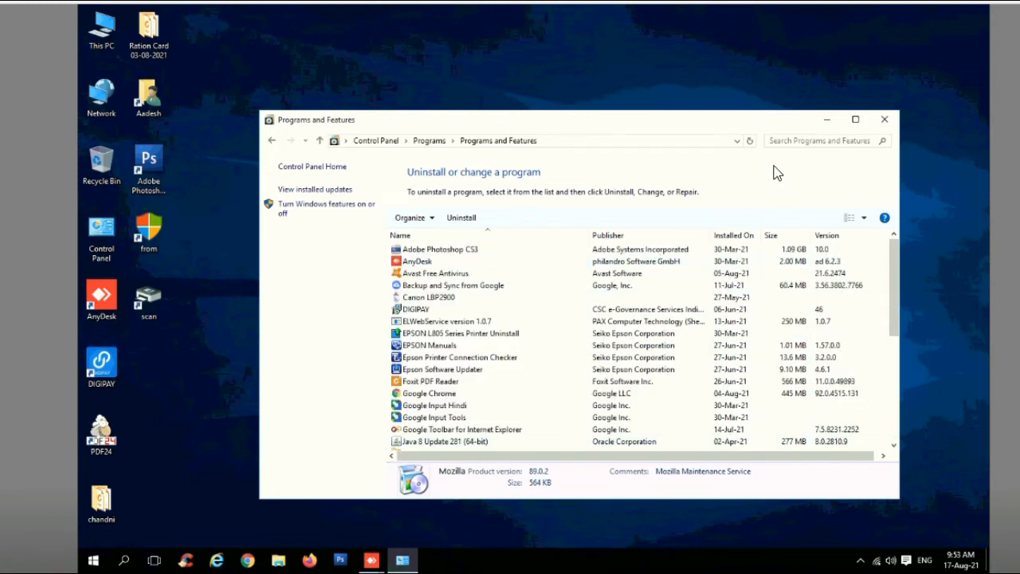
click(884, 120)
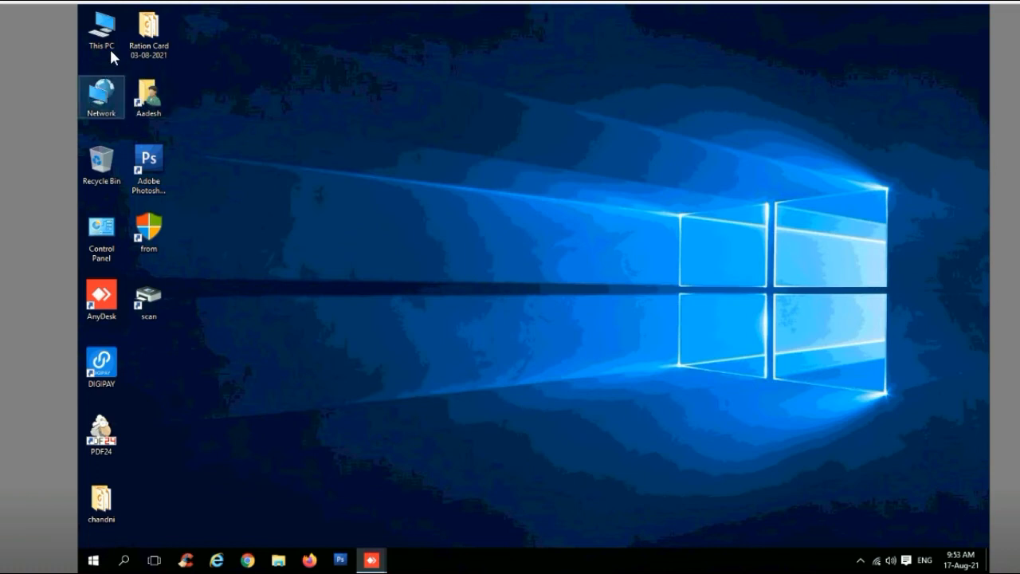
Open Local Disk (C:) and delete the MORPHORDLOG and MorphoRdServiceL0Soft folders together.
double_click(110, 36)
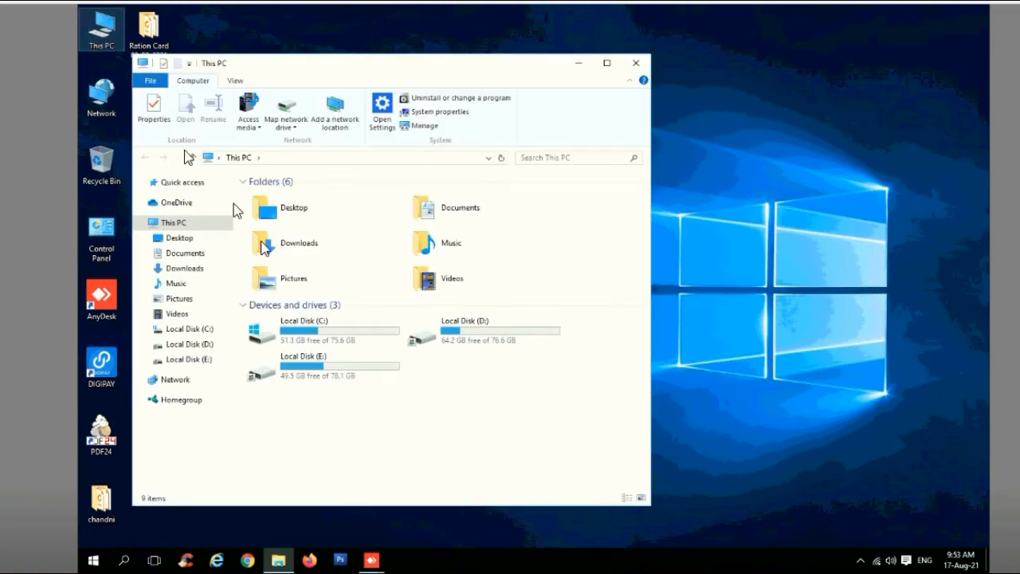
double_click(324, 338)
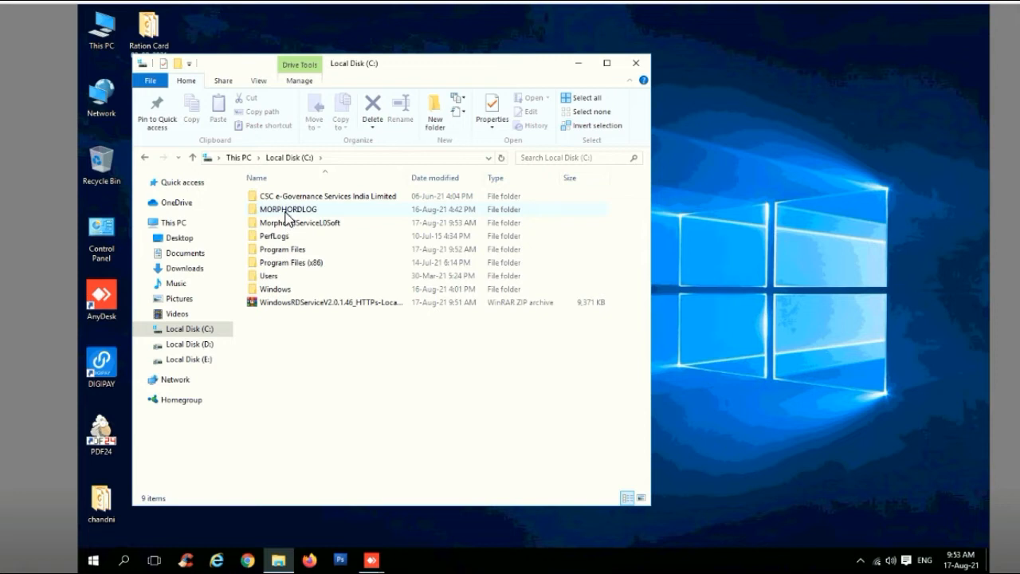
click(287, 211)
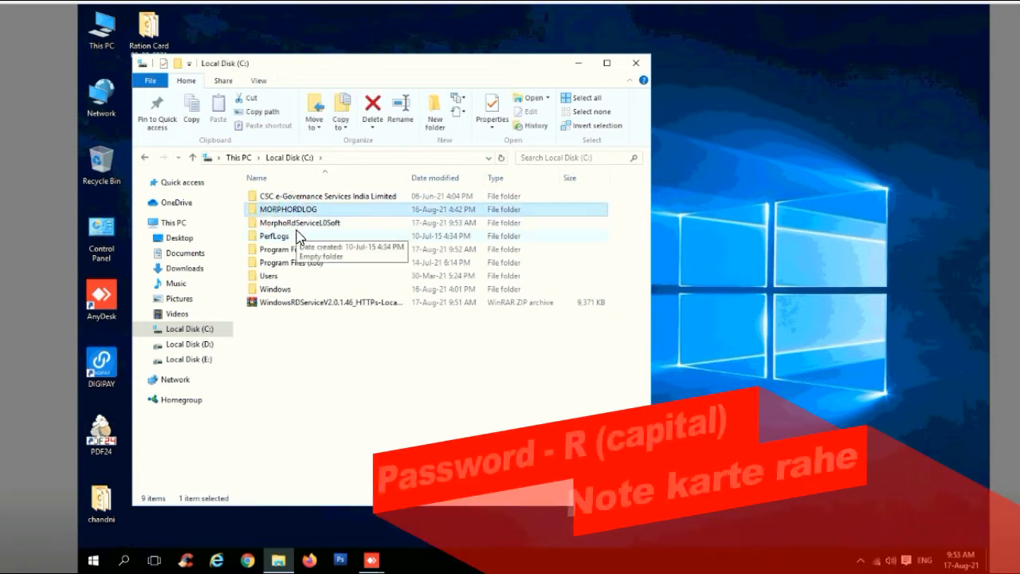
click(296, 231)
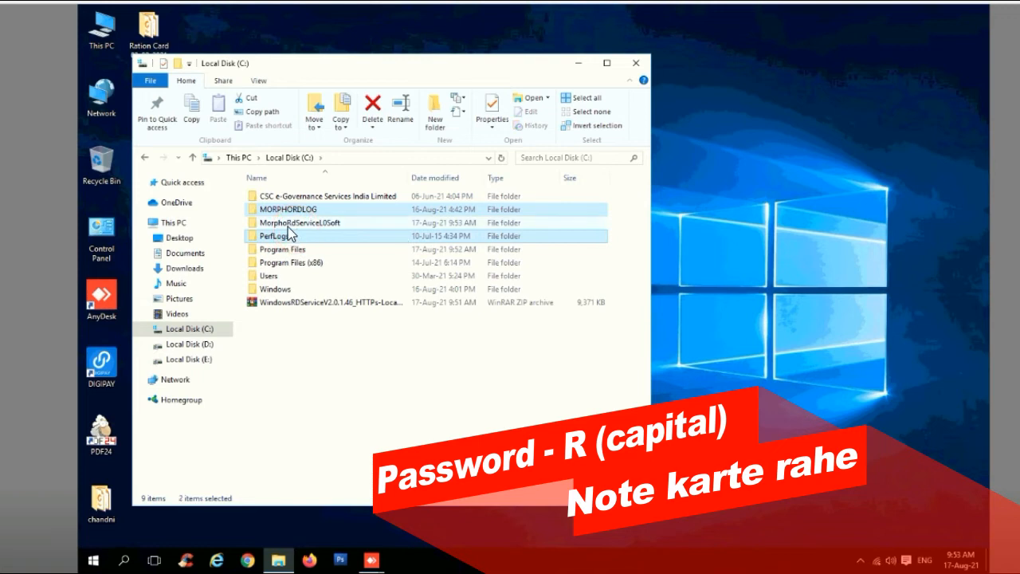
ctrl+click(293, 223)
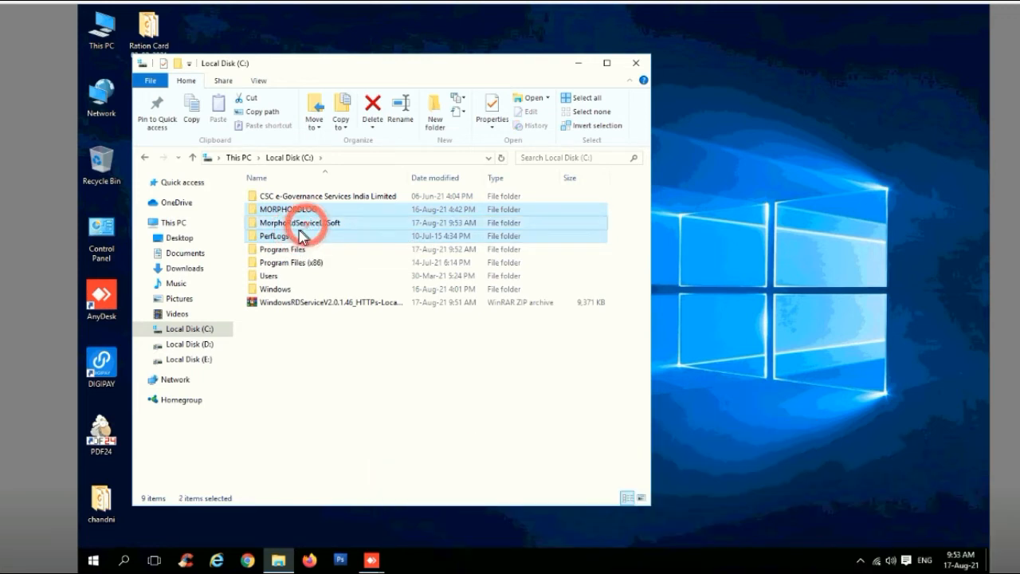
ctrl+click(277, 237)
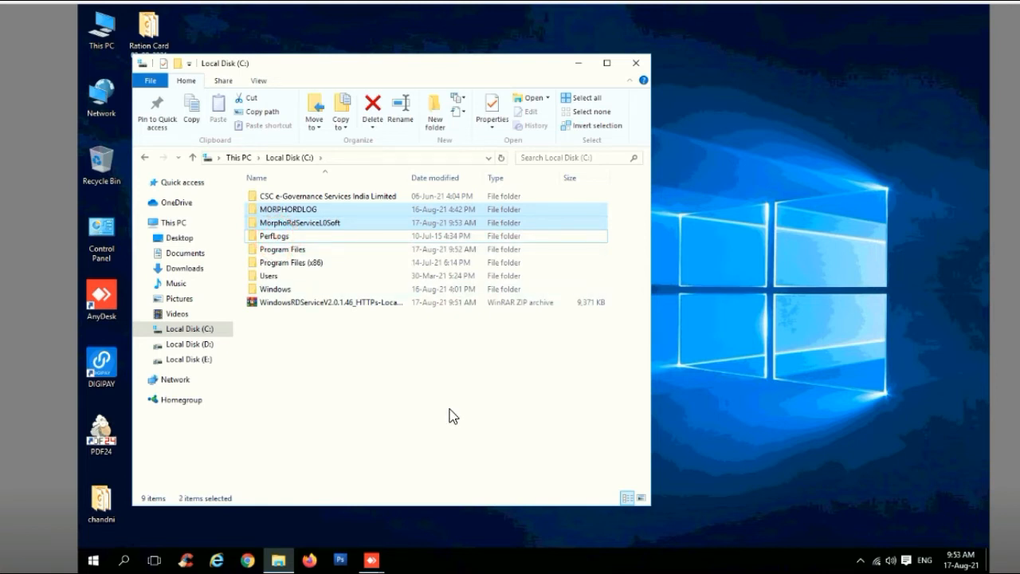
key(Delete)
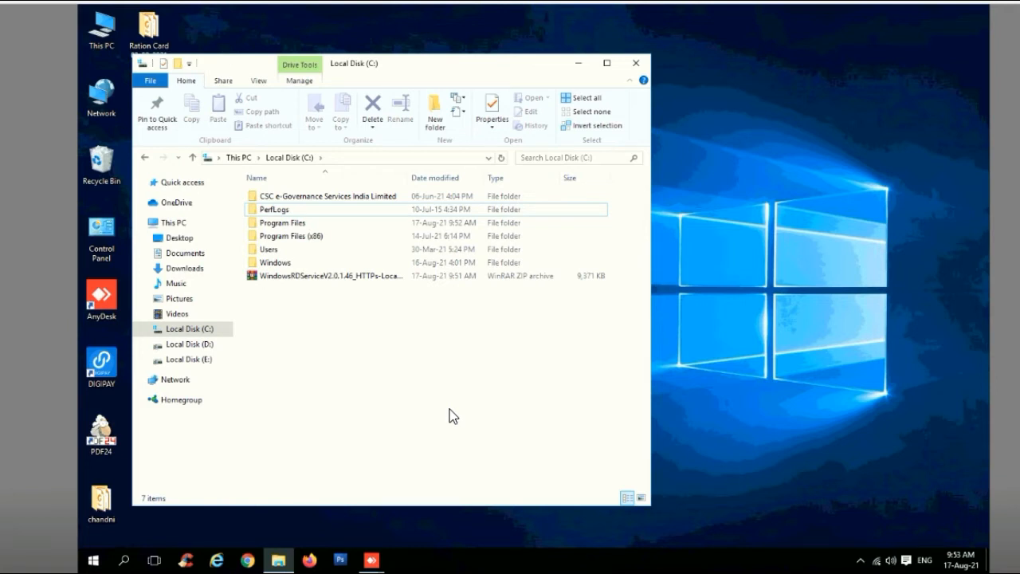
click(449, 408)
mouse_move(239, 572)
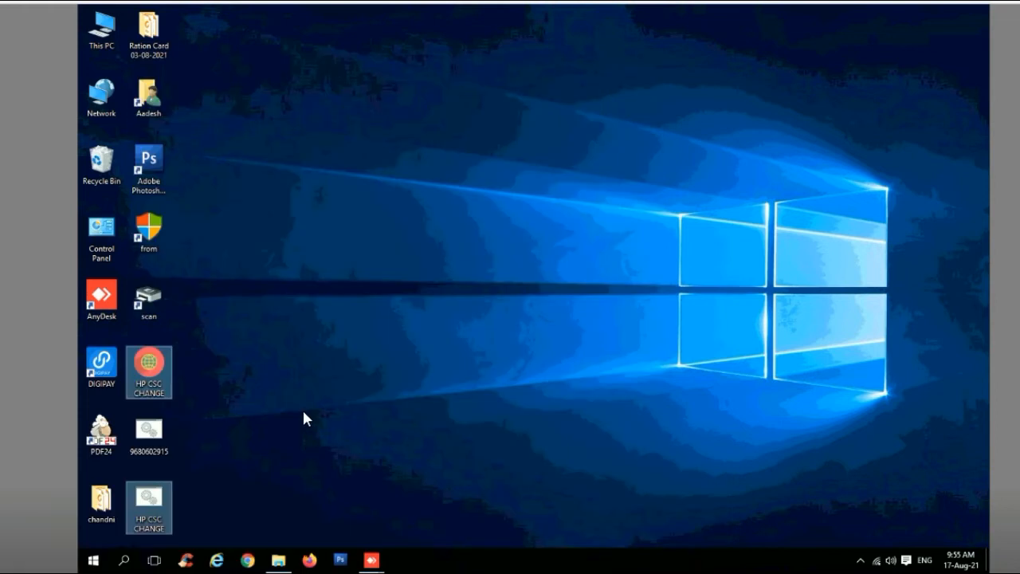
click(296, 371)
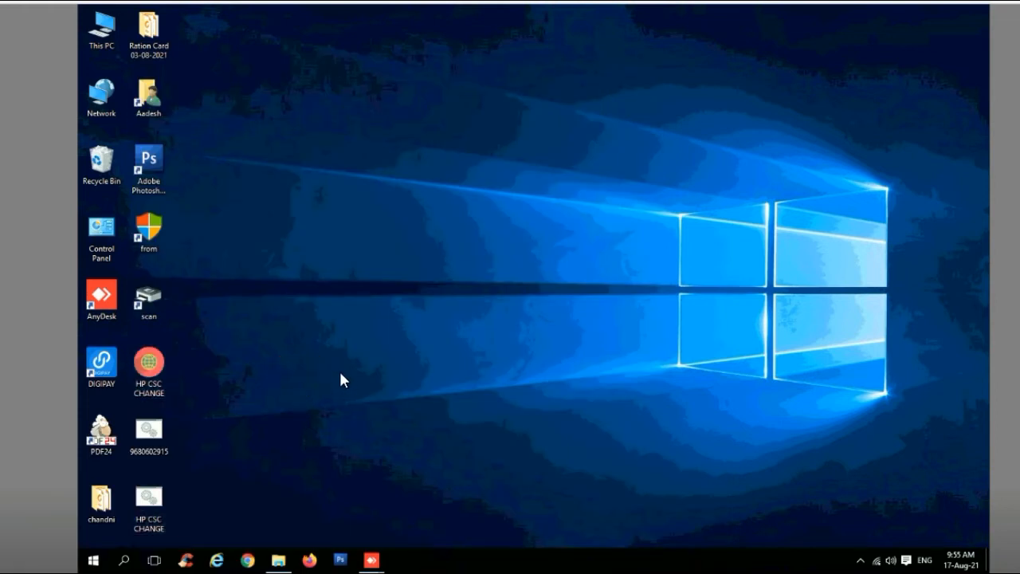
click(159, 438)
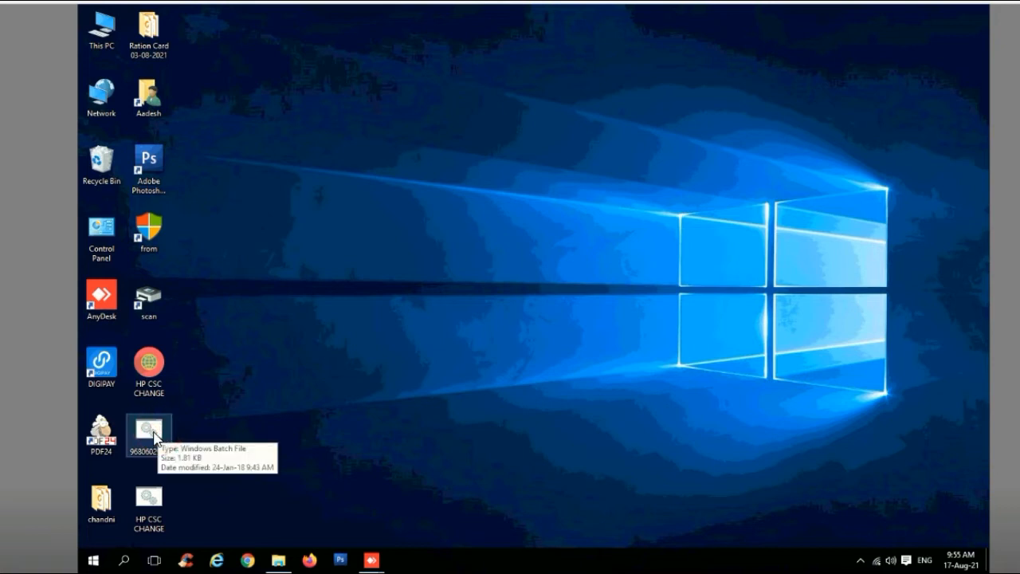
click(151, 435)
right_click(152, 435)
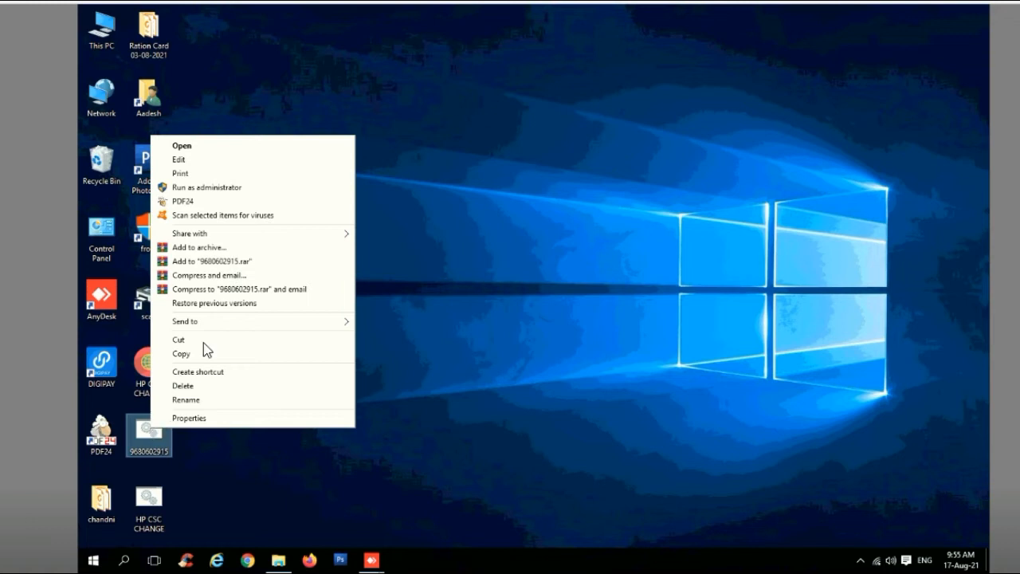
click(195, 187)
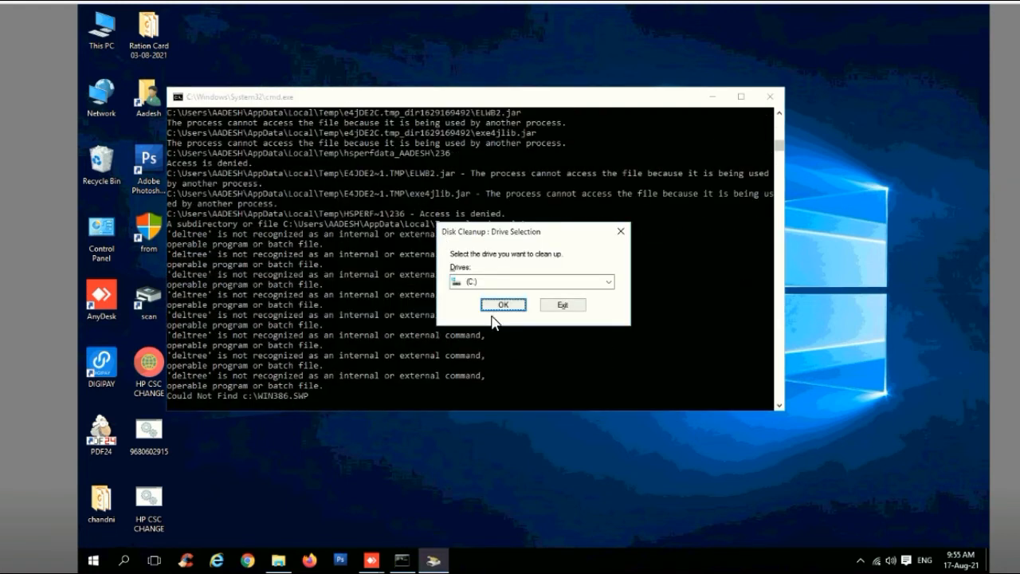
Confirm drive (C:) in the Disk Cleanup drive selection to start scanning.
click(502, 306)
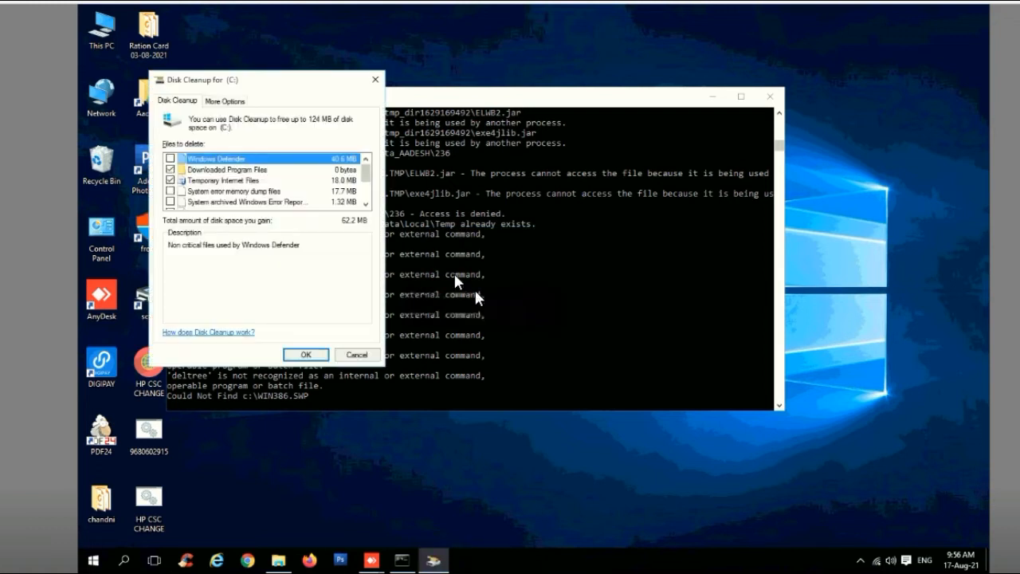
Tick Windows Defender, memory dump, queued error reporting and temporary files, then permanently delete them.
click(170, 158)
click(171, 192)
scroll(180, 195, down, 1)
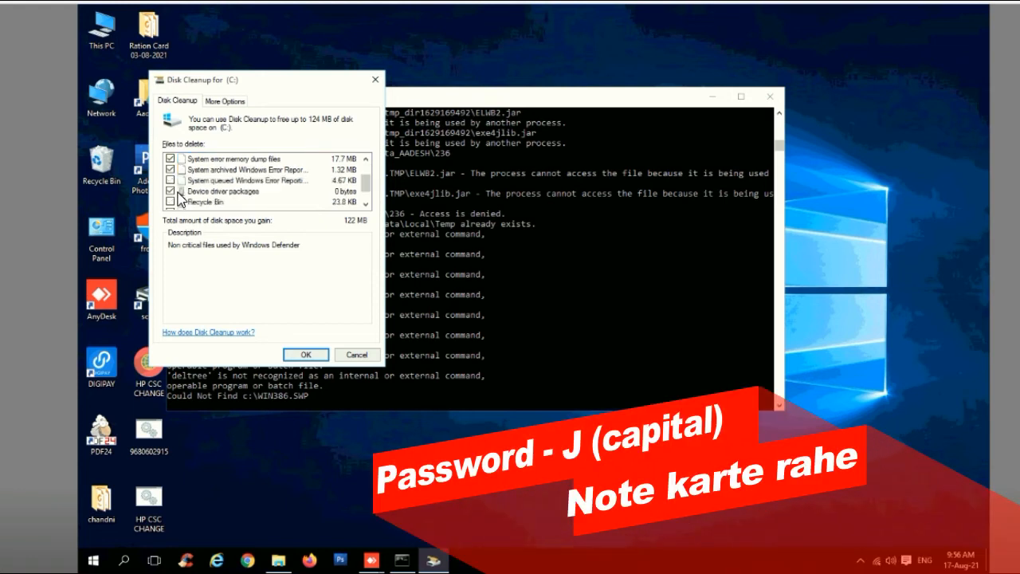
scroll(180, 199, down, 1)
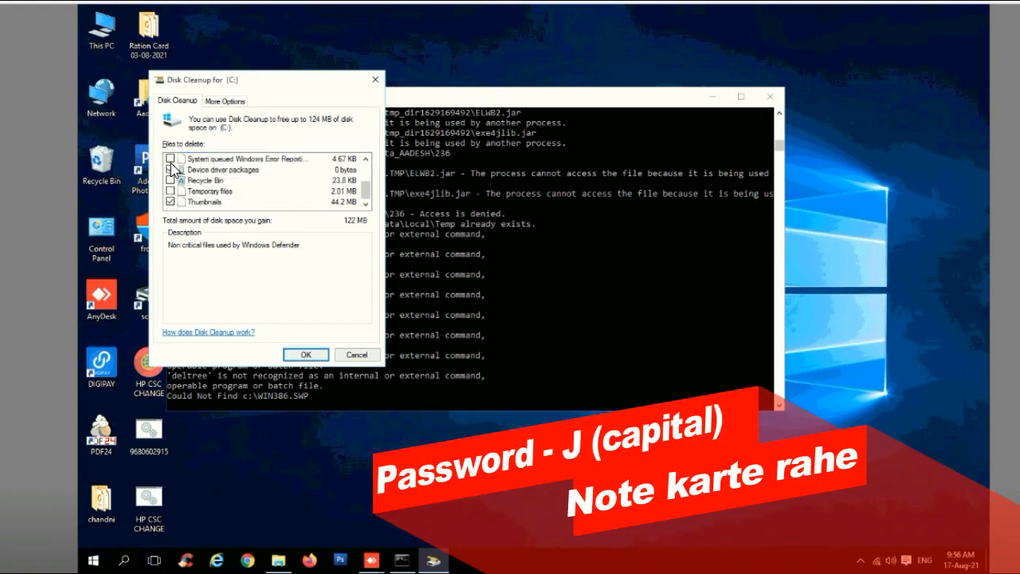
click(171, 160)
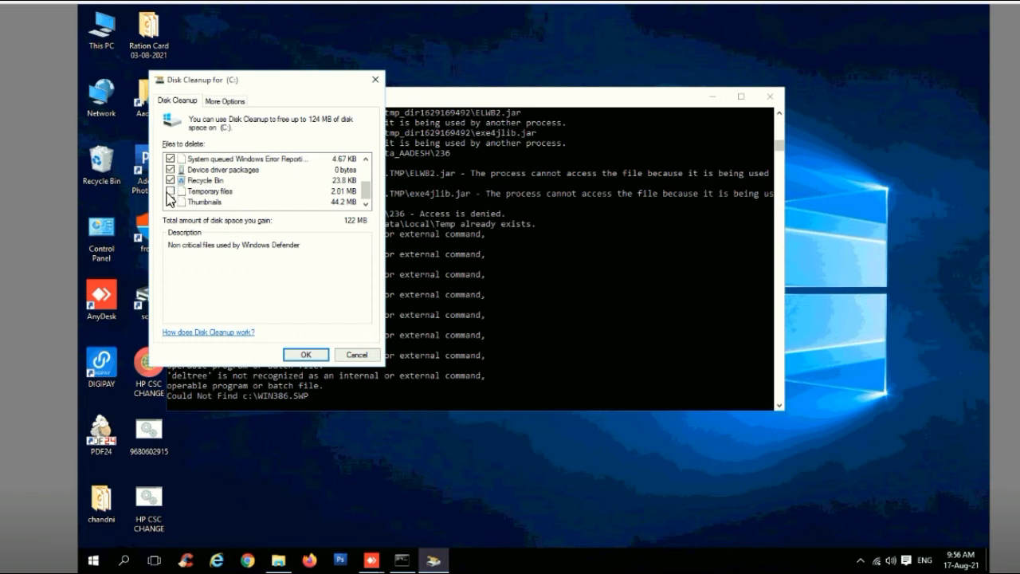
click(169, 191)
click(170, 191)
scroll(226, 182, up, 3)
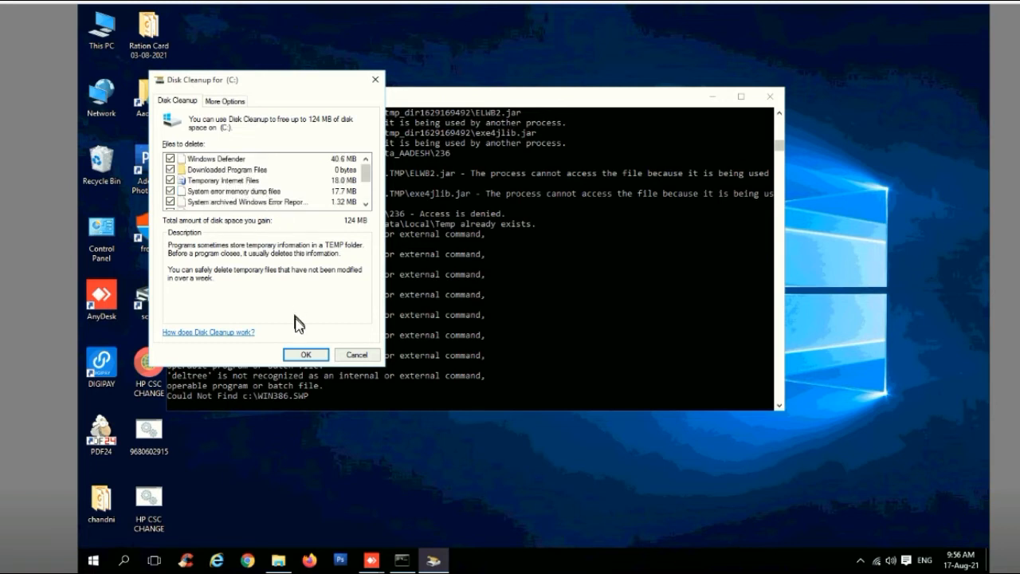
click(306, 355)
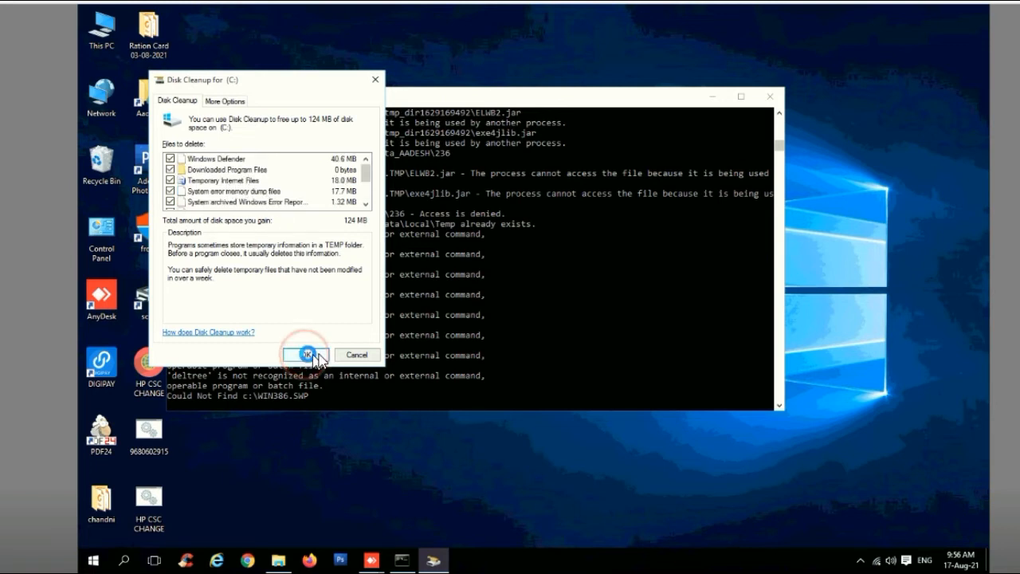
click(549, 289)
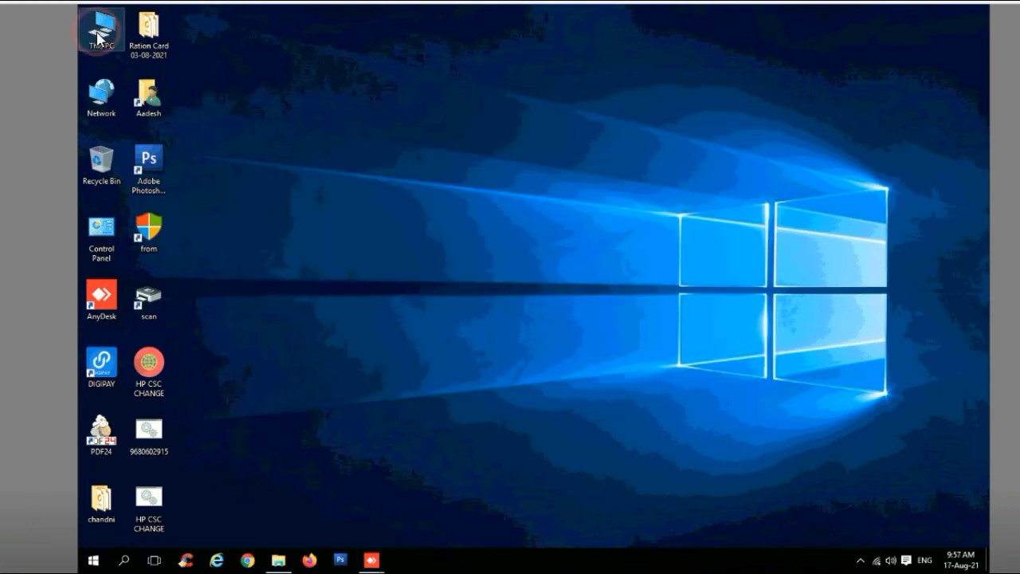
Go to C:\Windows\System32\drivers\etc in File Explorer via the address bar.
double_click(99, 35)
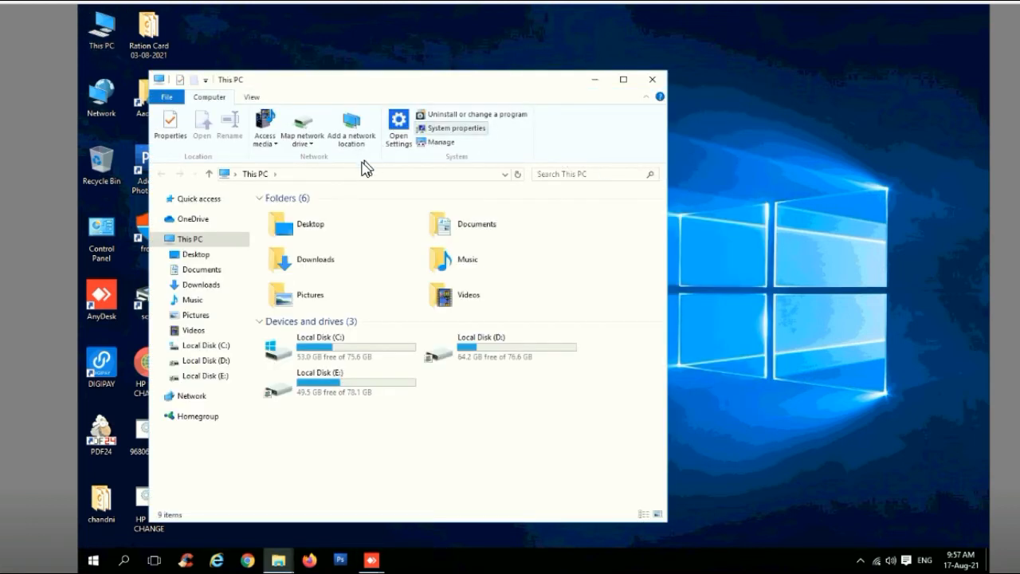
click(322, 175)
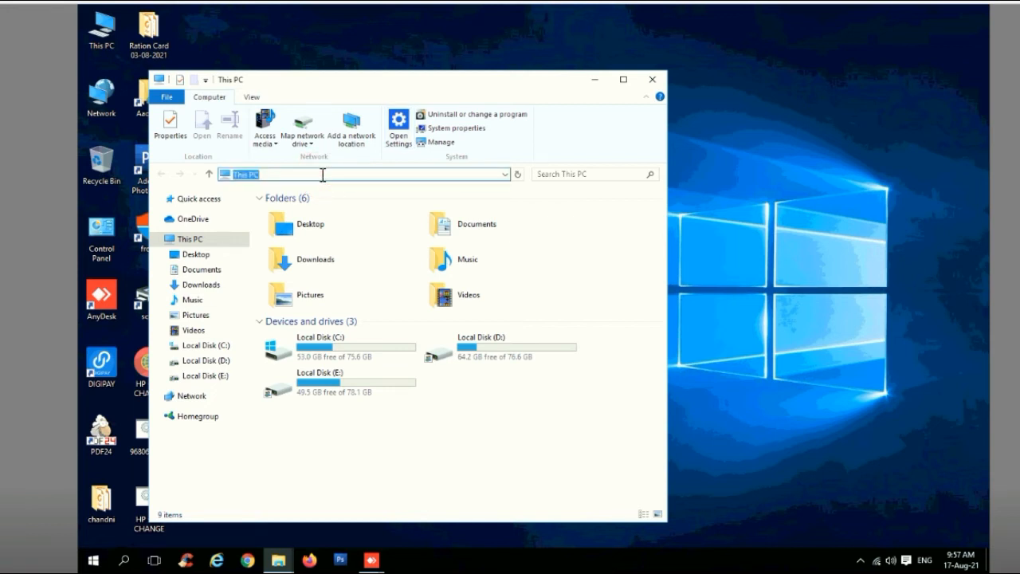
text(C:\Windows\System32\Drivers\etc)
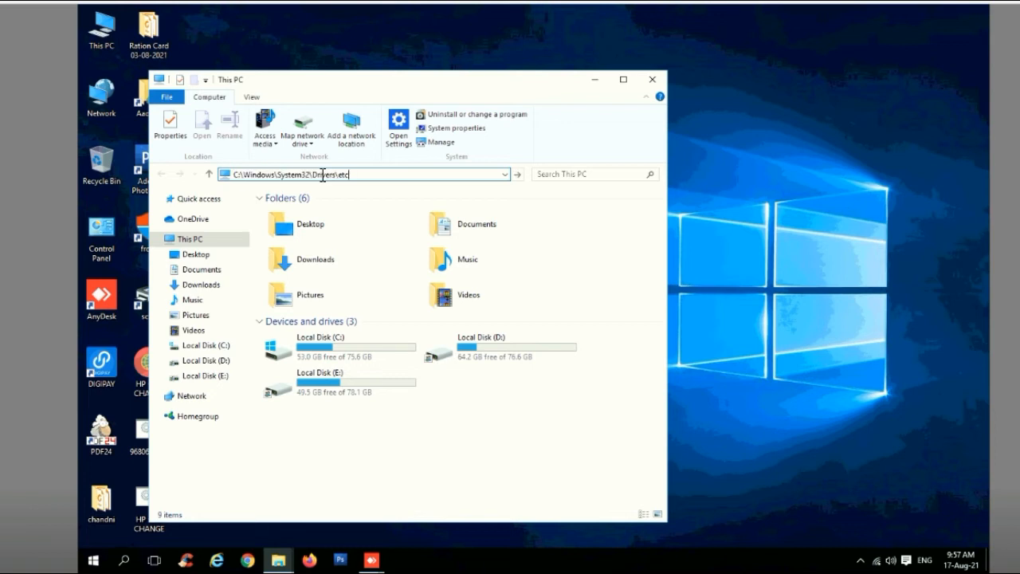
key(Return)
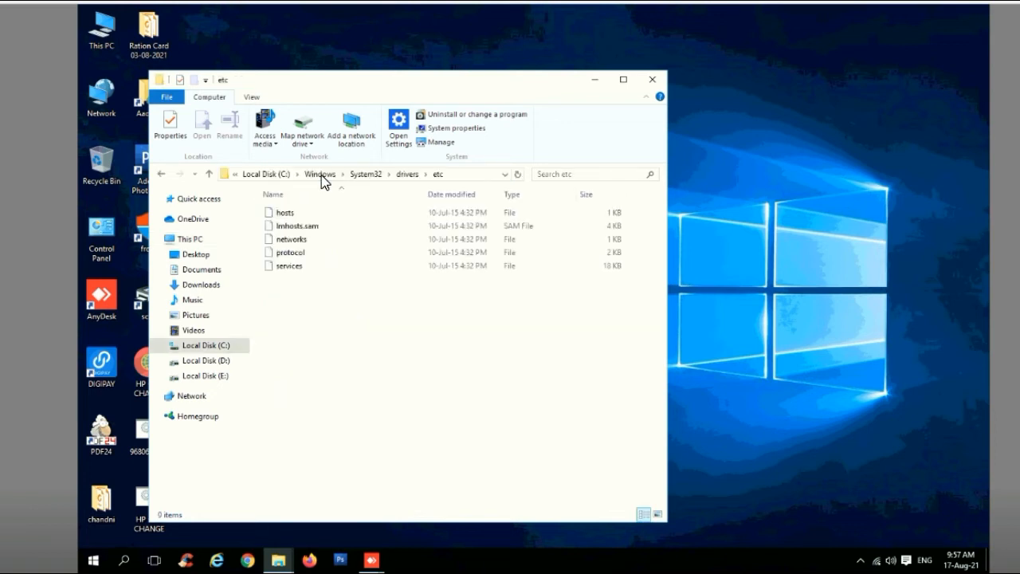
Delete the hosts file with administrator permission and dismiss the access denied error.
click(287, 215)
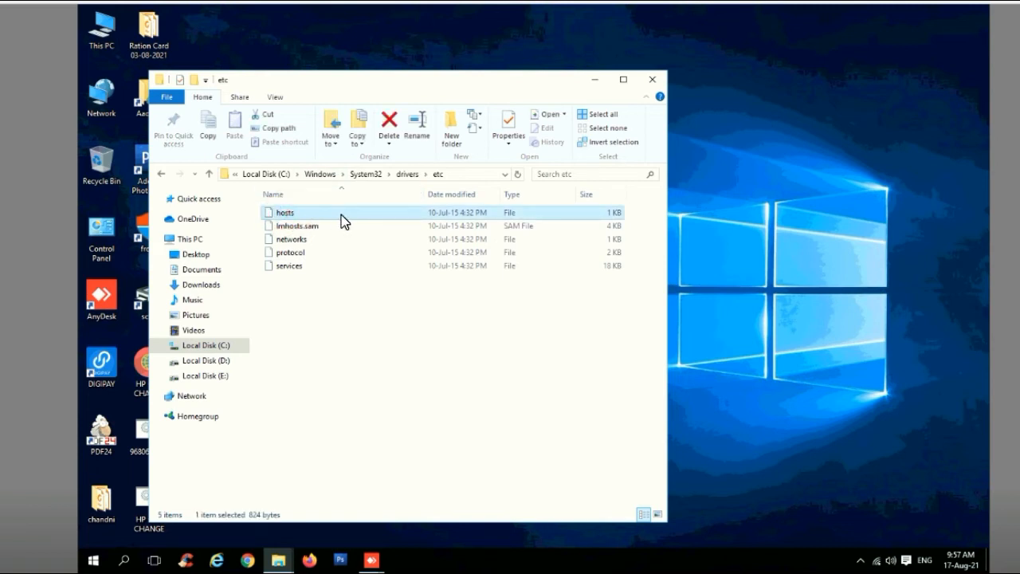
key(Delete)
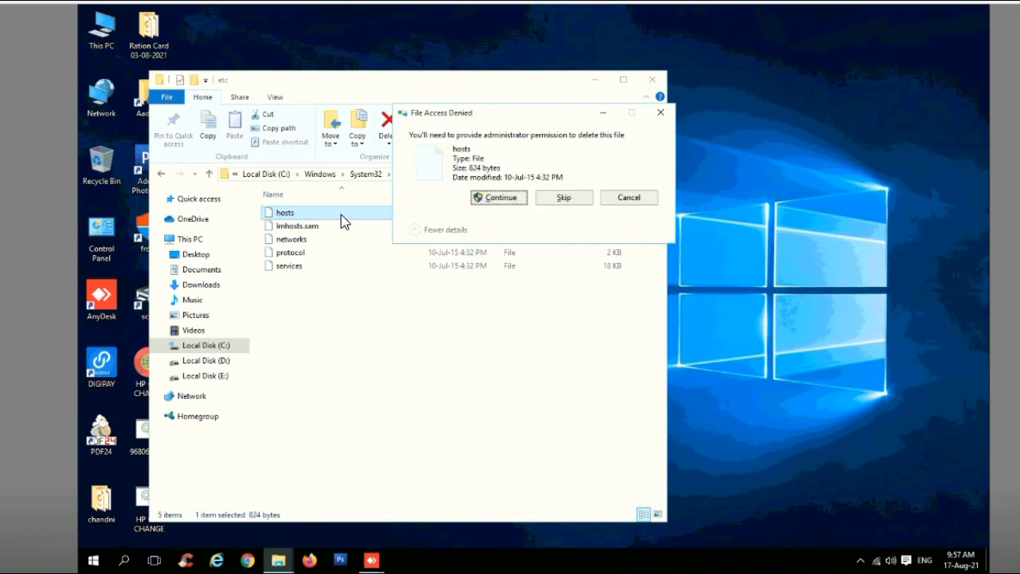
key(Return)
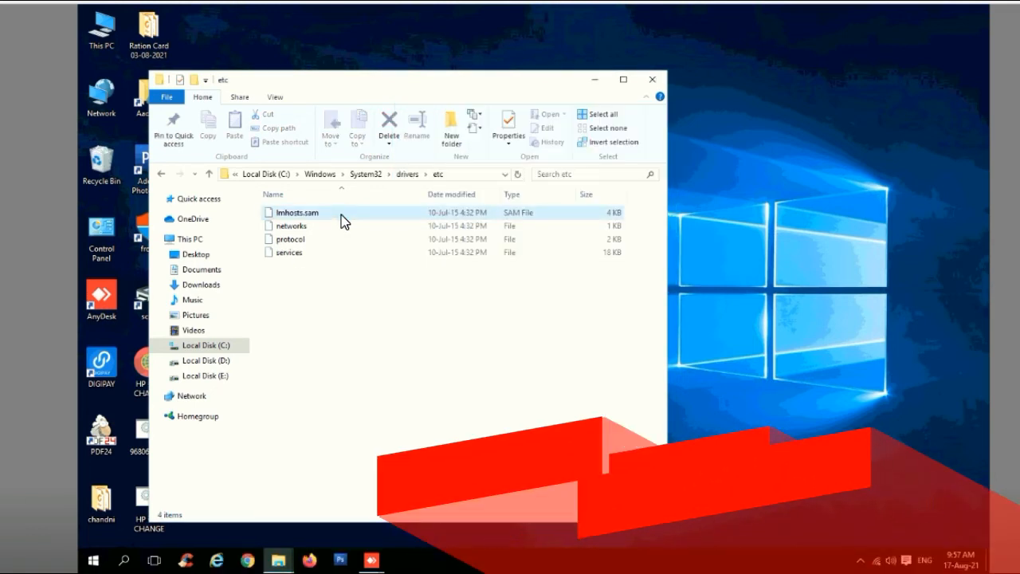
click(529, 323)
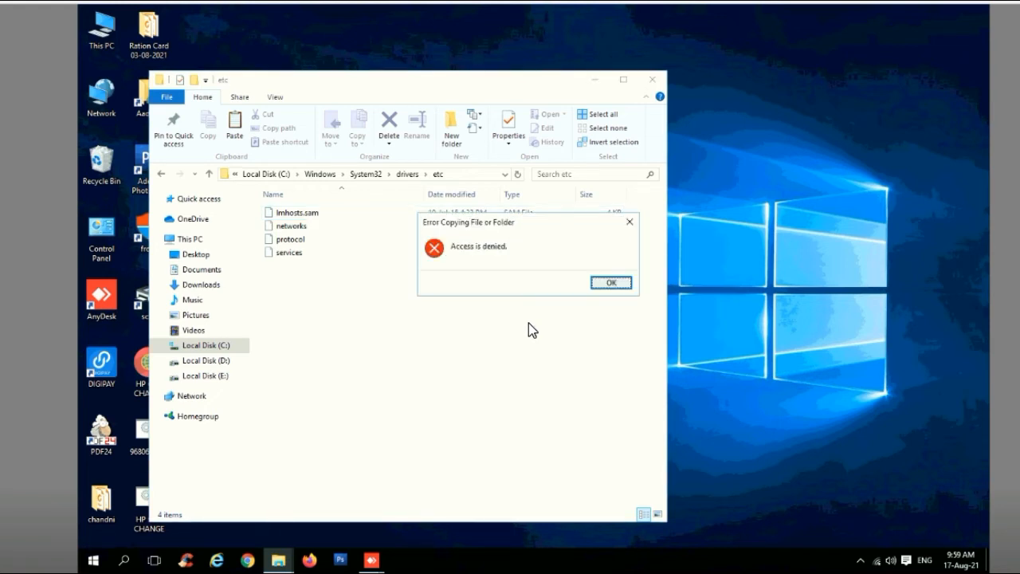
click(611, 285)
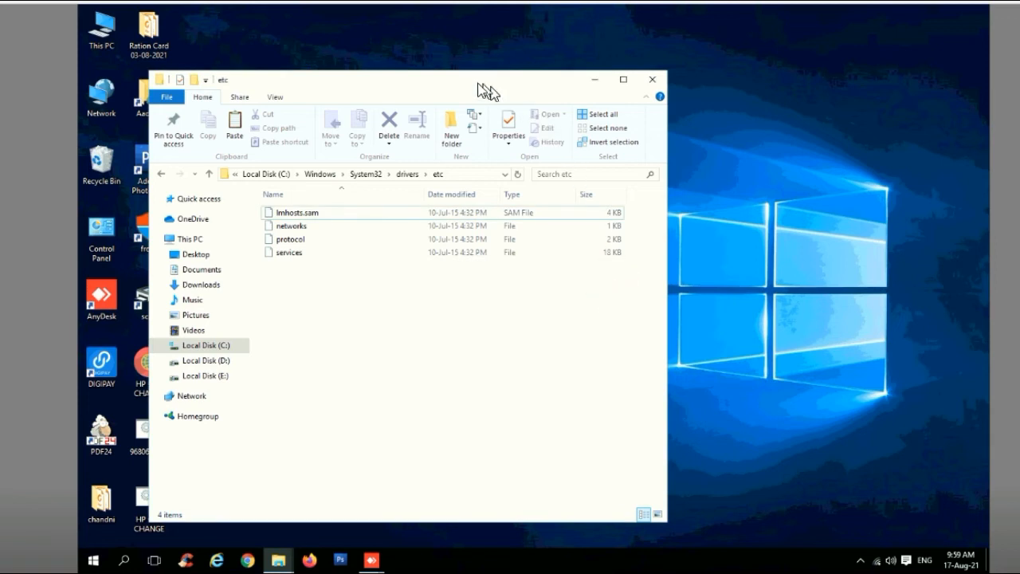
Paste a copy of the hosts file onto the desktop.
drag(465, 82, 834, 46)
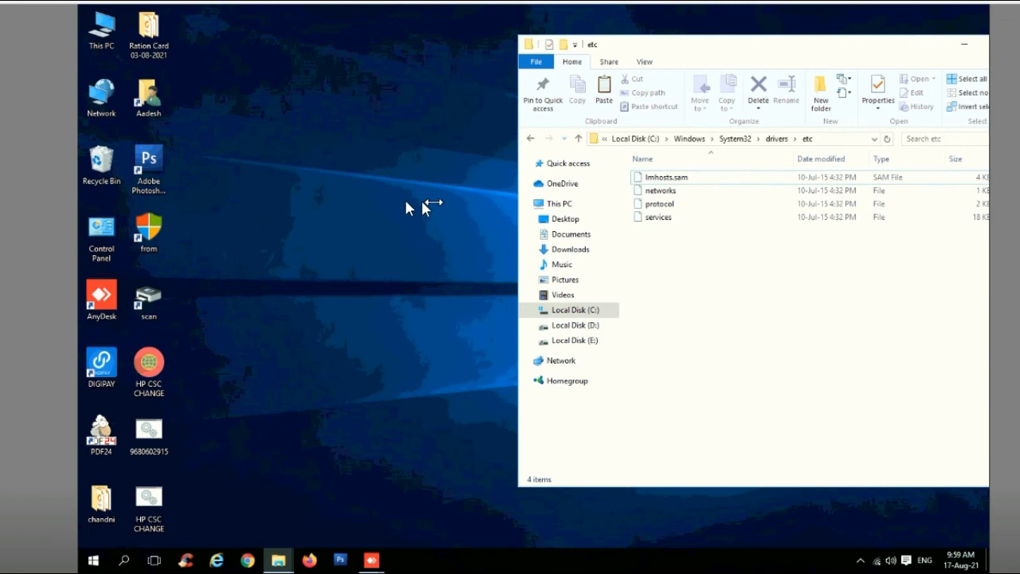
right_click(314, 158)
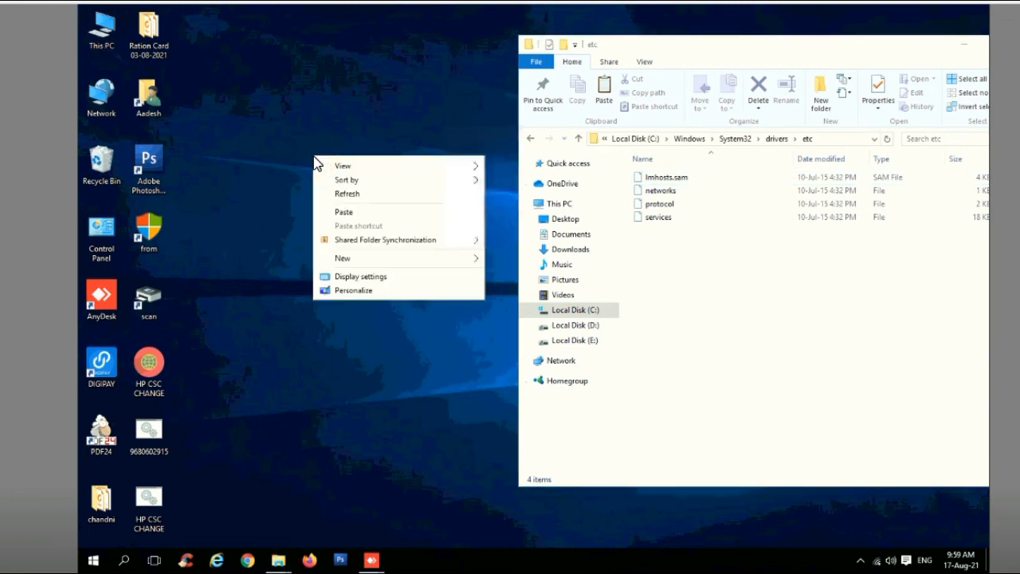
click(352, 216)
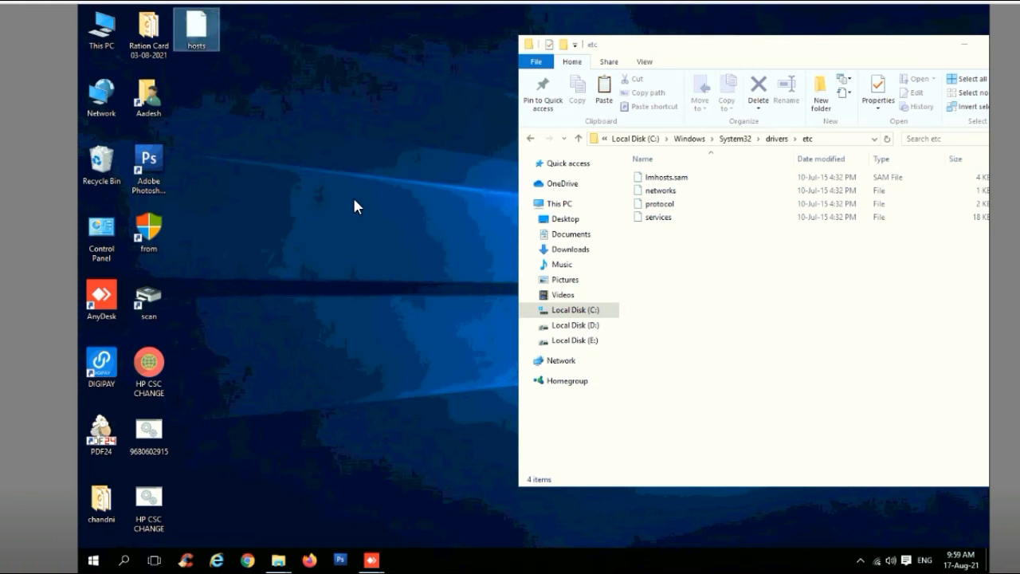
Copy the desktop hosts file back into drivers\etc with admin permission, then show Local Disk (C:).
click(229, 136)
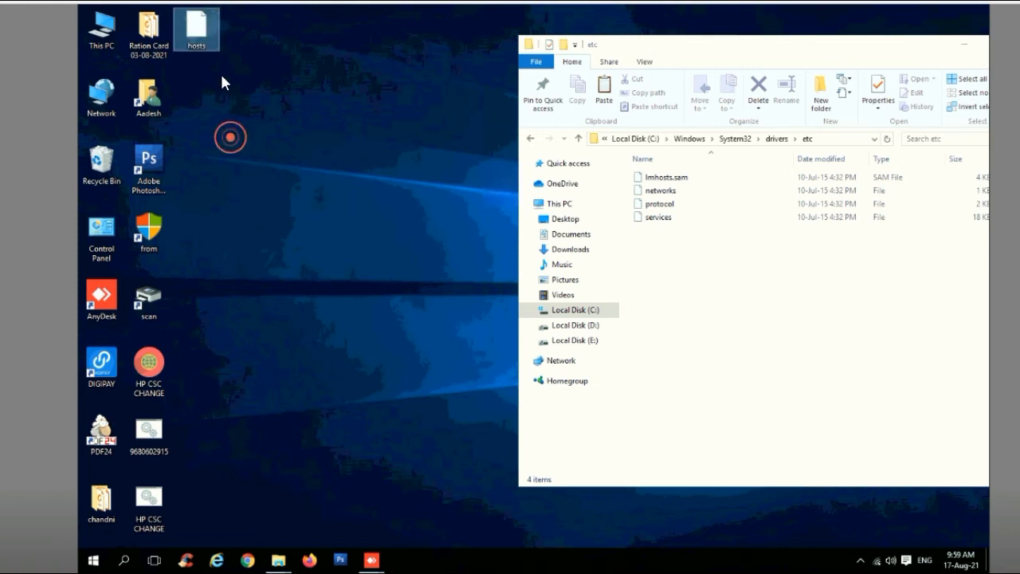
click(195, 38)
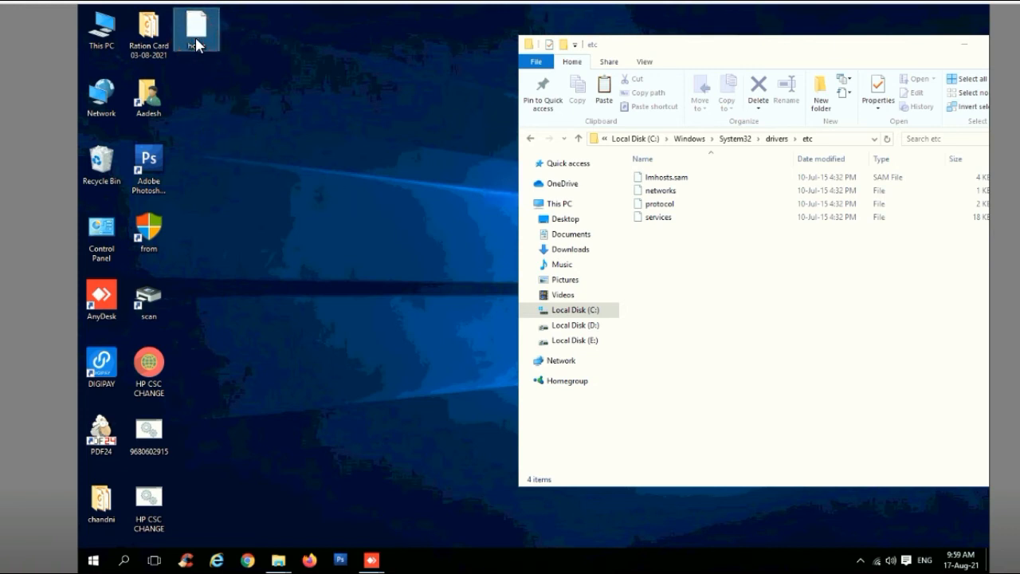
click(722, 289)
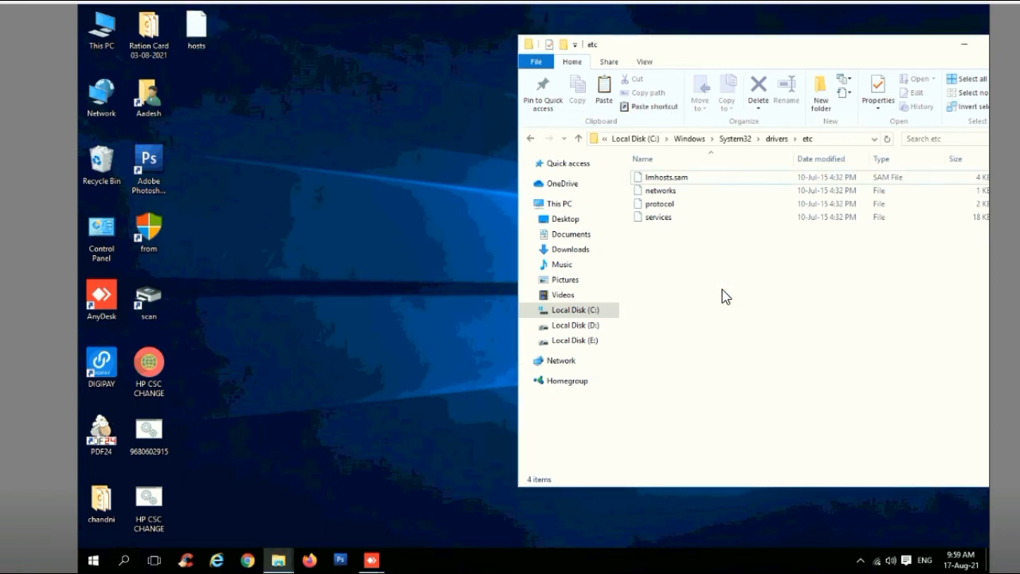
key(ctrl+v)
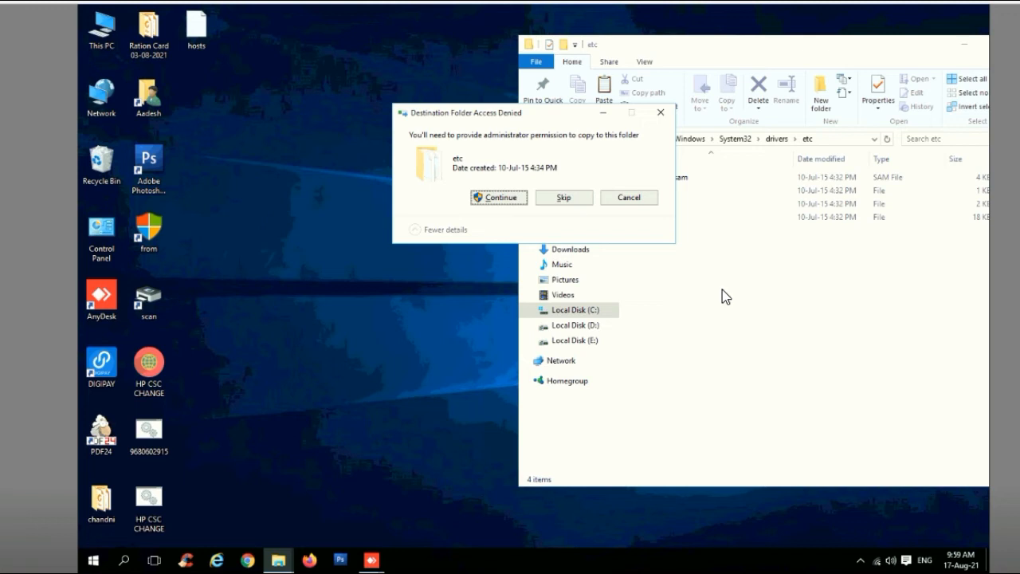
click(502, 198)
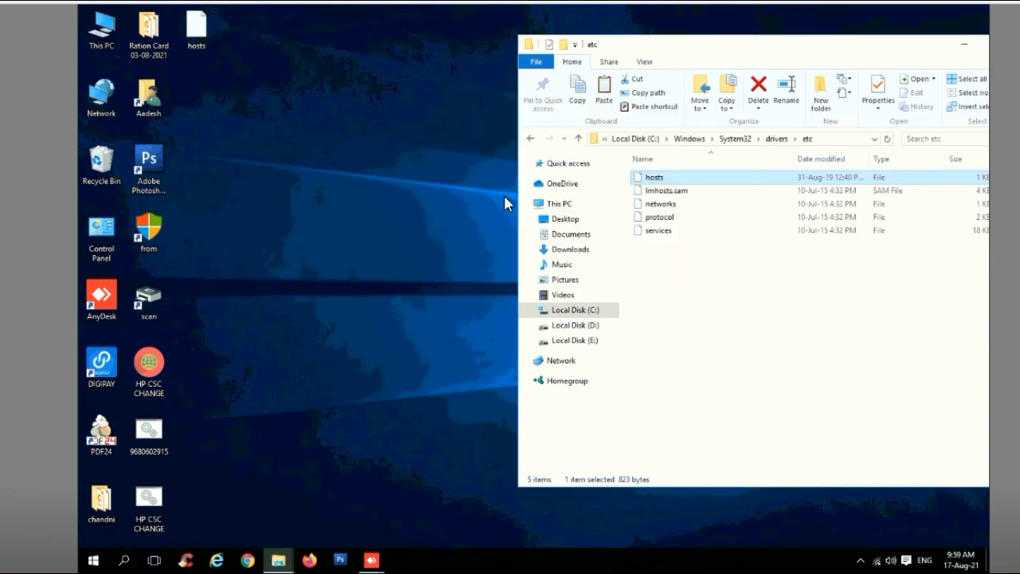
click(755, 283)
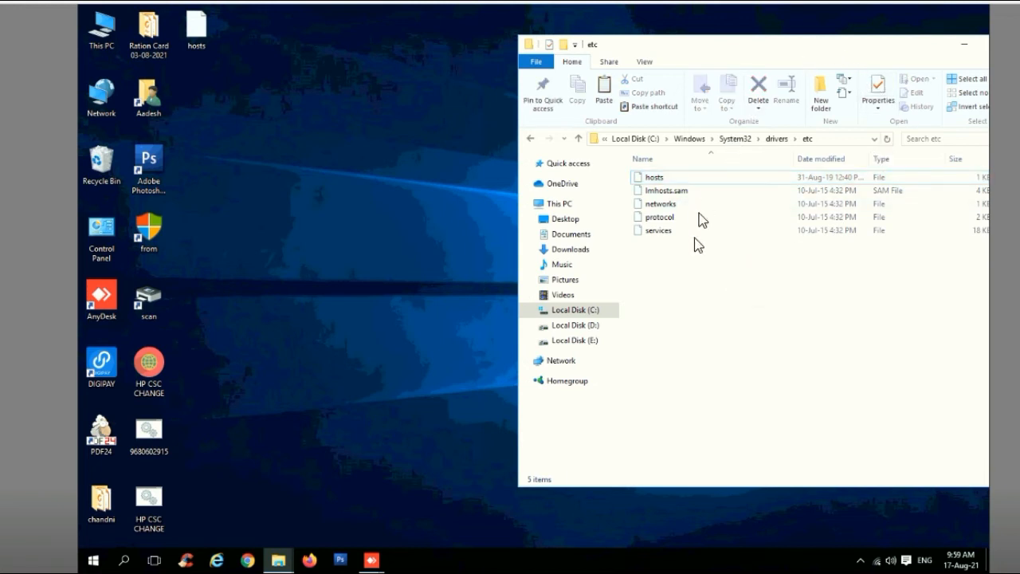
click(588, 314)
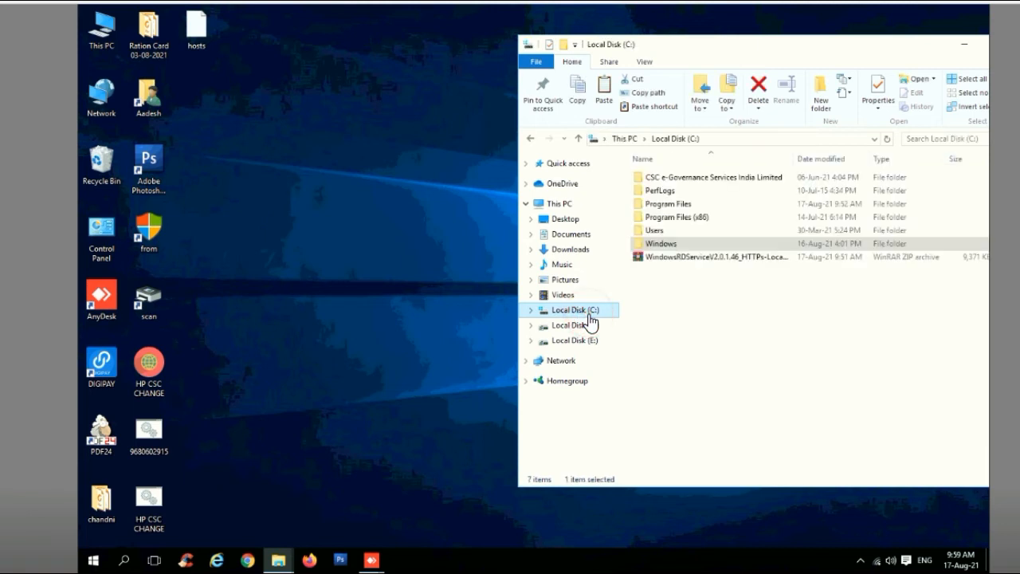
Extract the WindowsRDService zip archive on drive C: to its default destination.
right_click(684, 261)
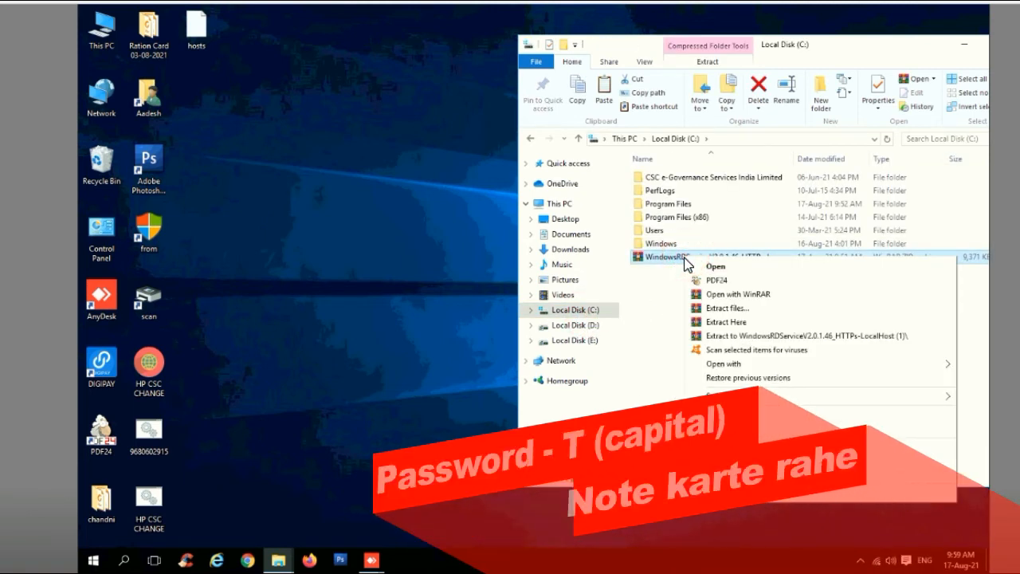
click(726, 308)
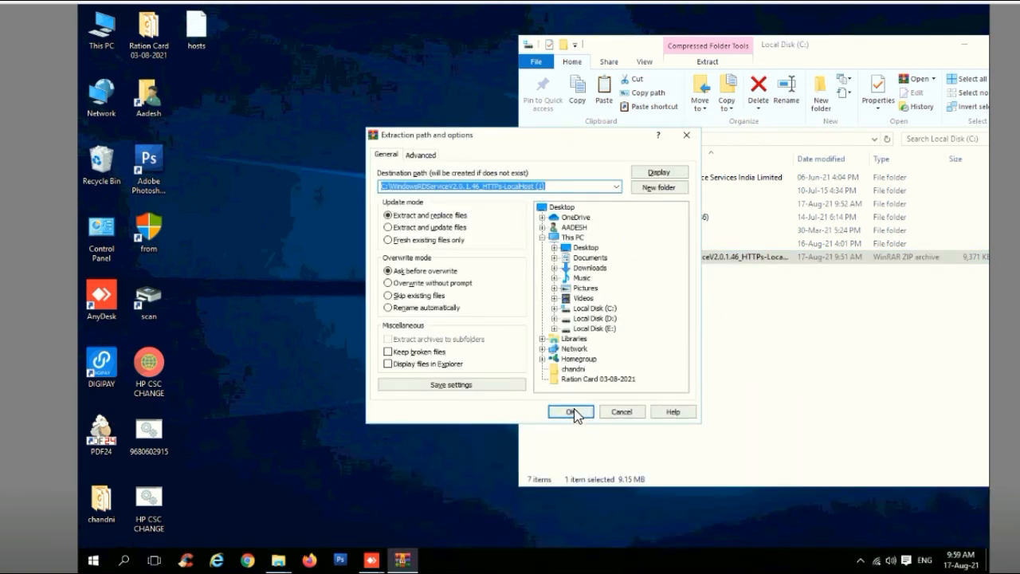
click(572, 411)
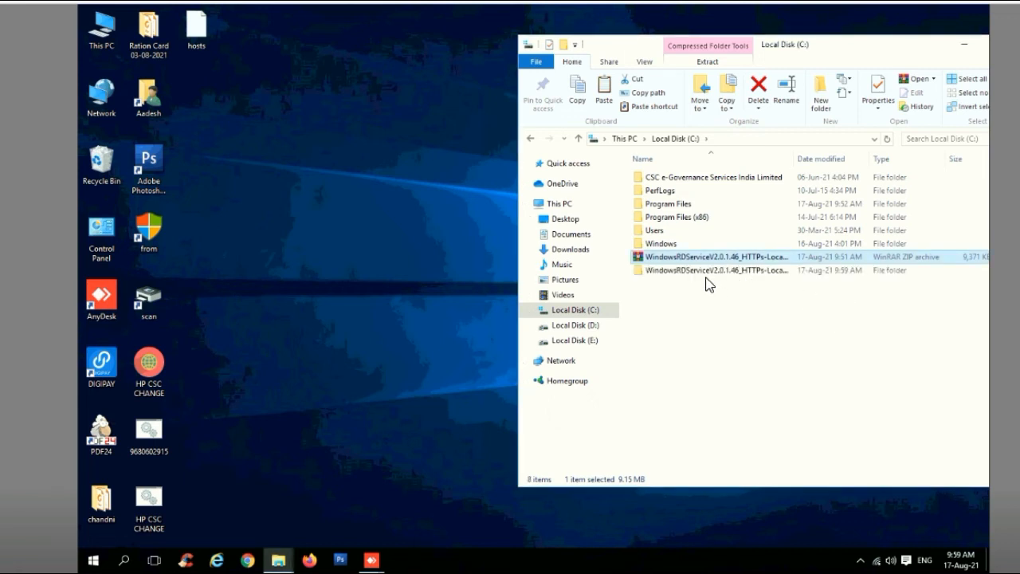
Run MorphoRdServiceL0SoftUpdater from the extracted folder as administrator.
double_click(689, 269)
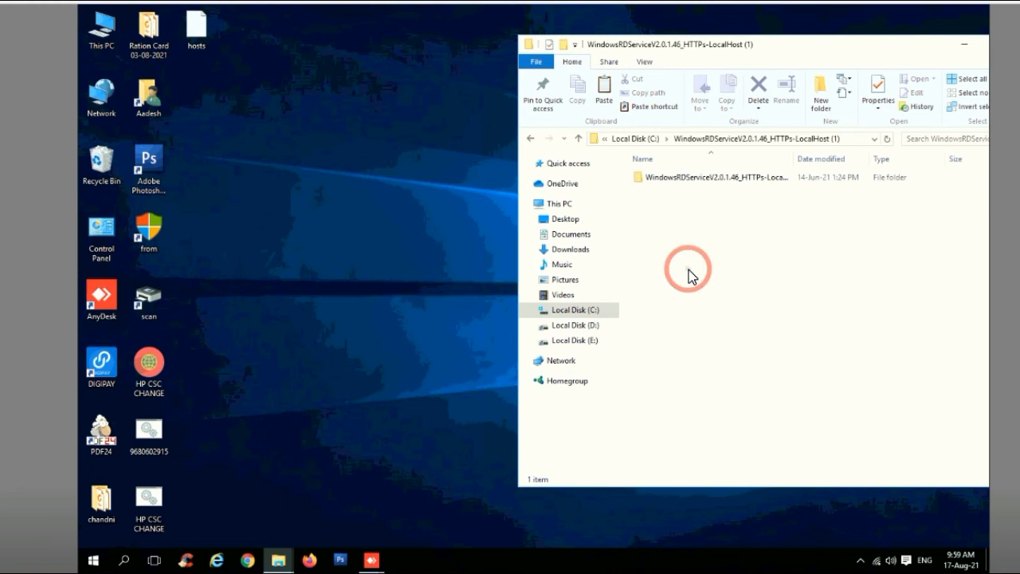
double_click(701, 182)
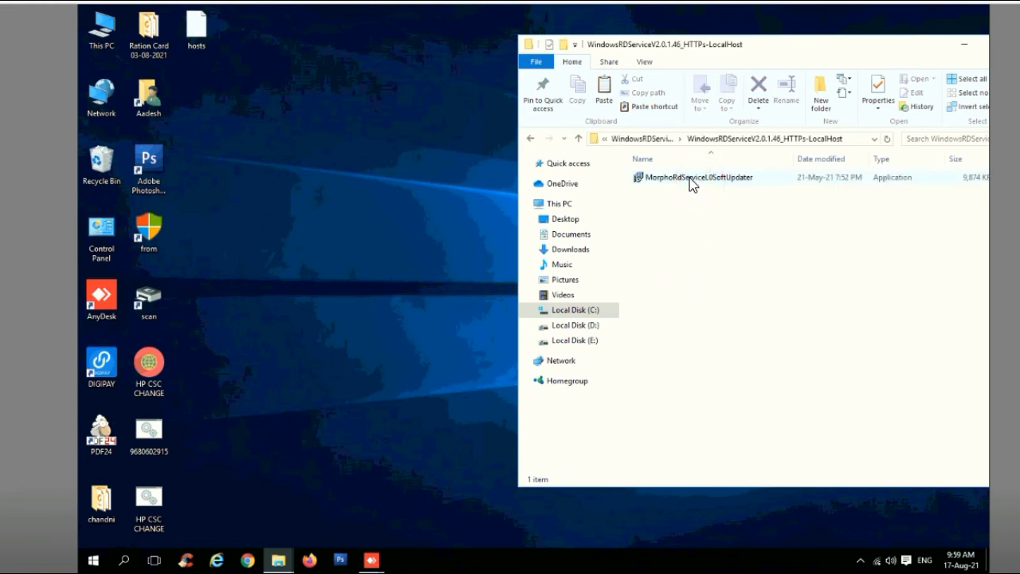
right_click(690, 181)
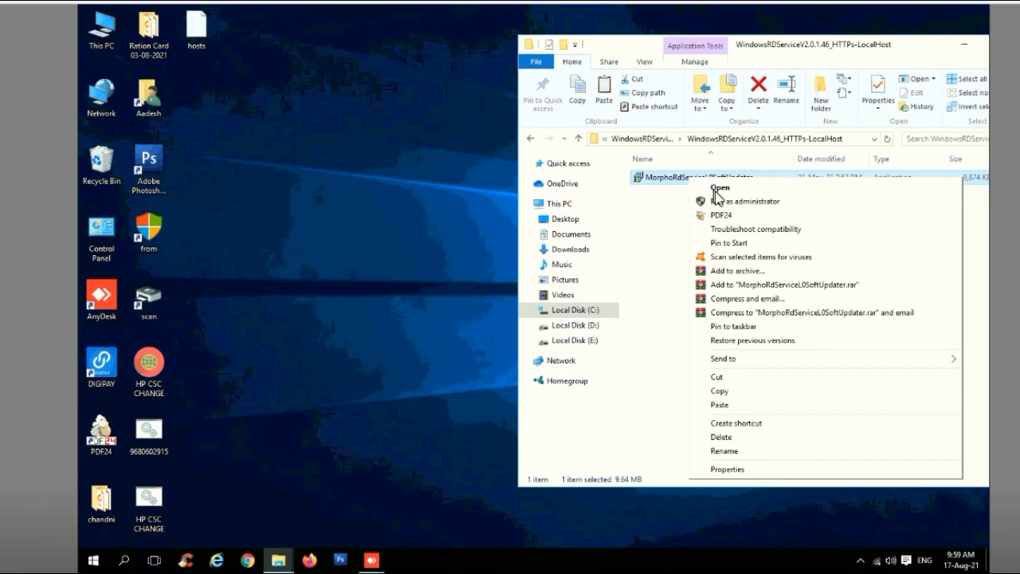
click(731, 202)
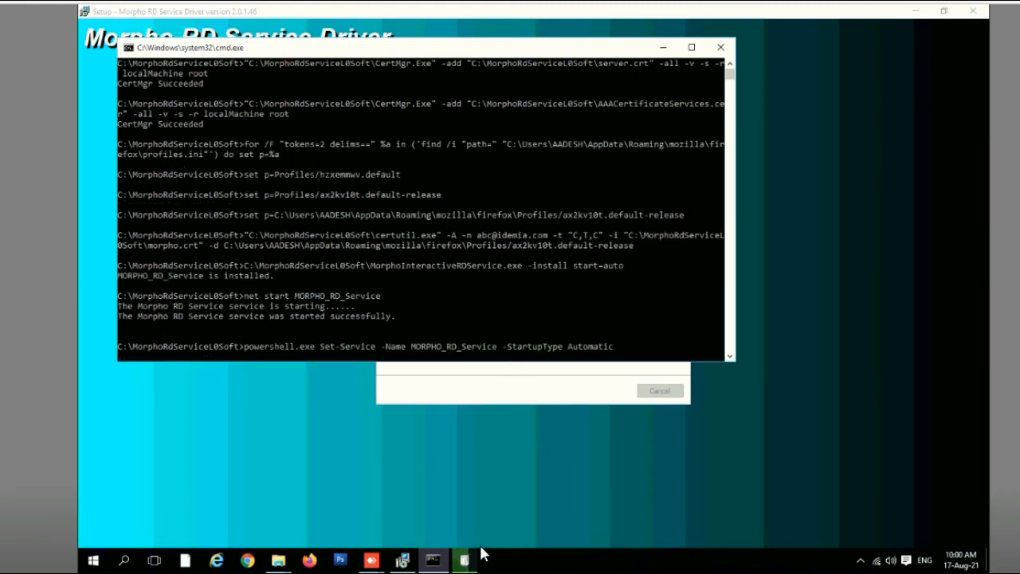
Finish the Morpho RD Service Driver setup, choosing 'No, I will restart the computer later'.
mouse_move(469, 560)
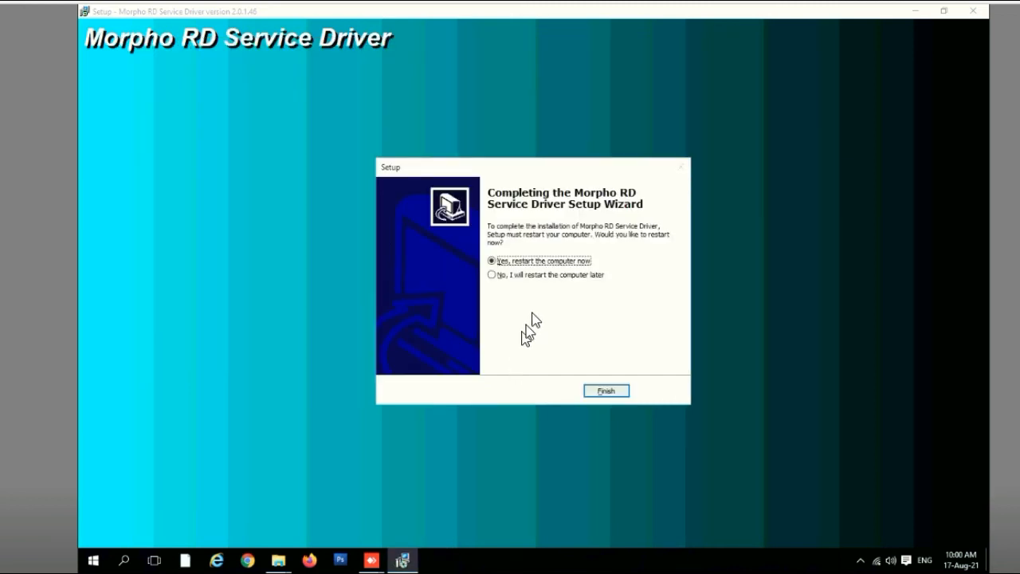
click(507, 273)
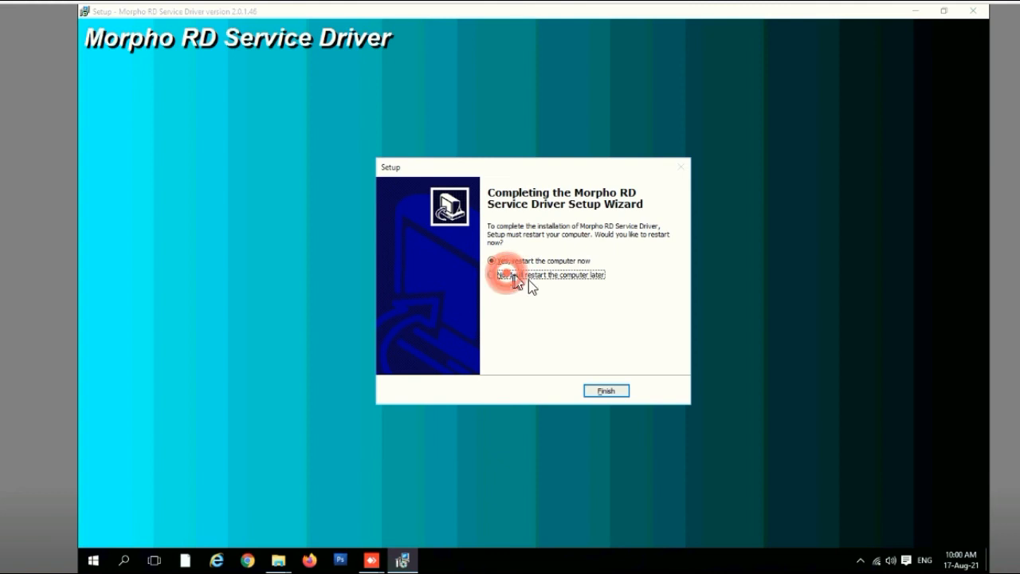
click(615, 391)
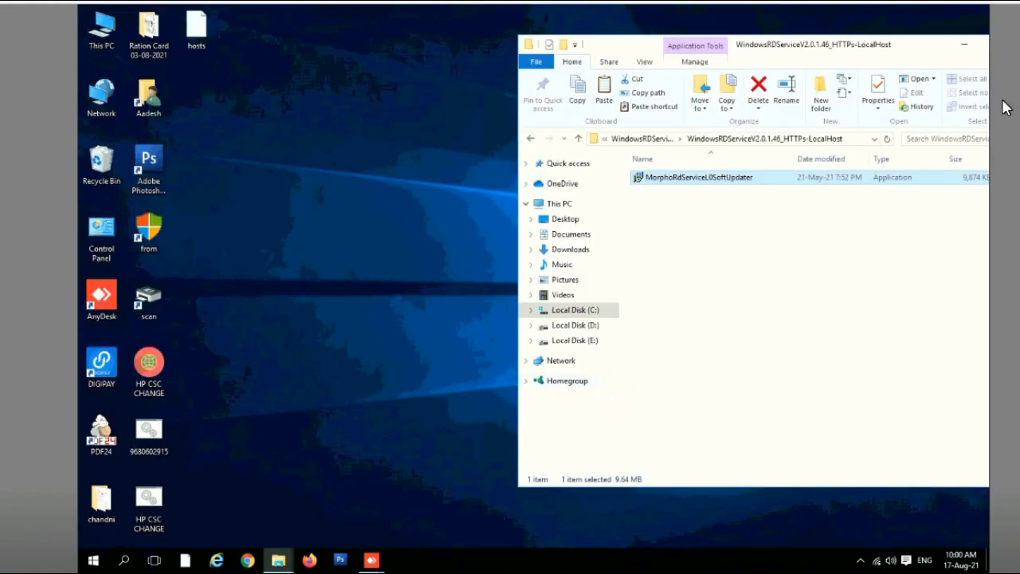
Restart Windows from the Start menu's power options.
drag(917, 52, 755, 63)
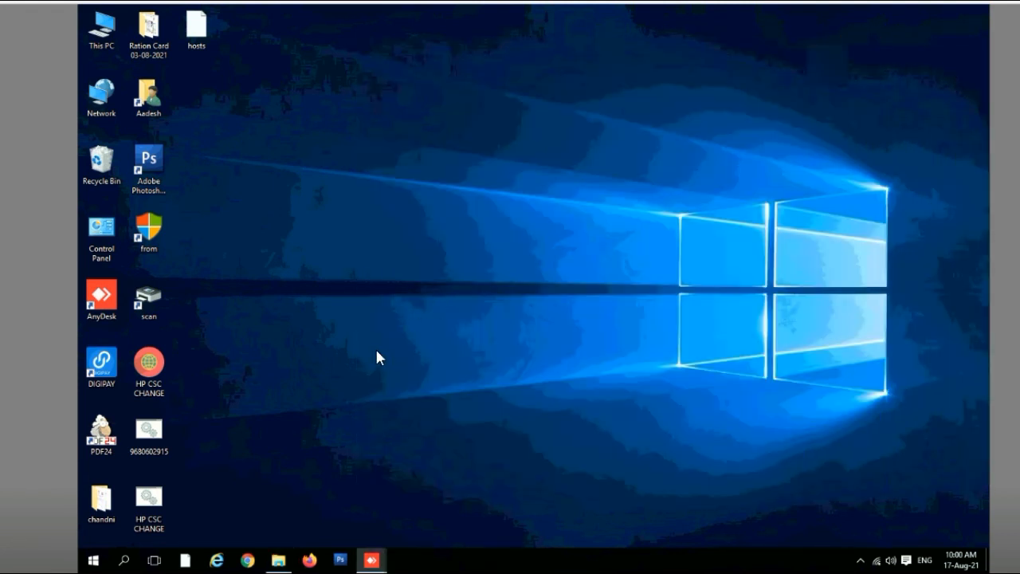
click(95, 567)
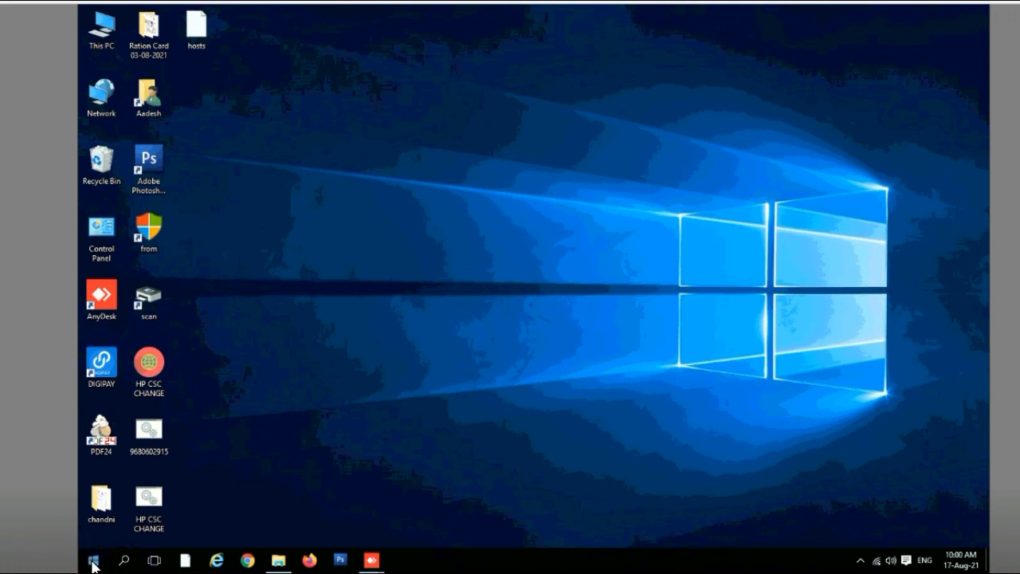
click(93, 566)
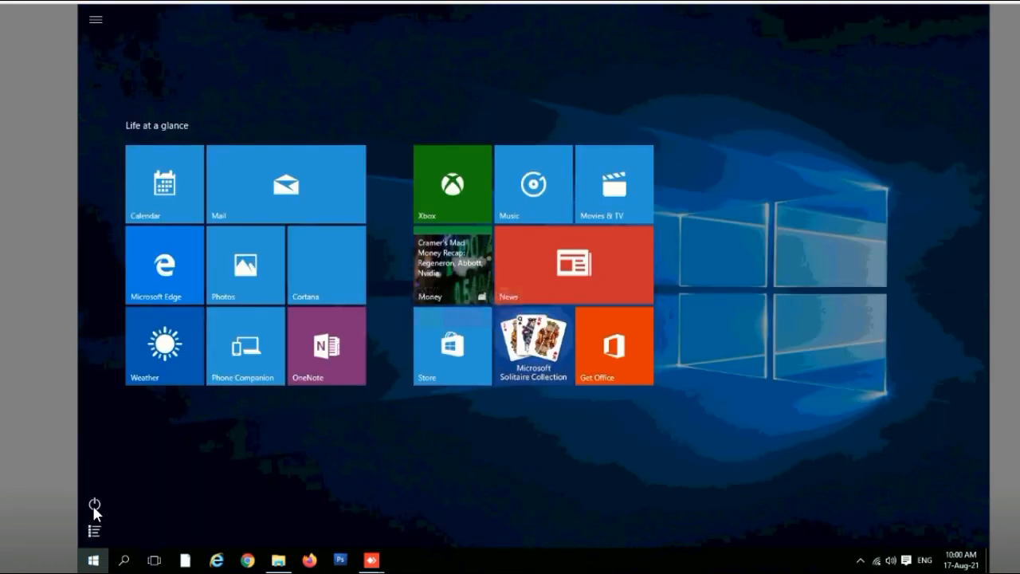
click(93, 504)
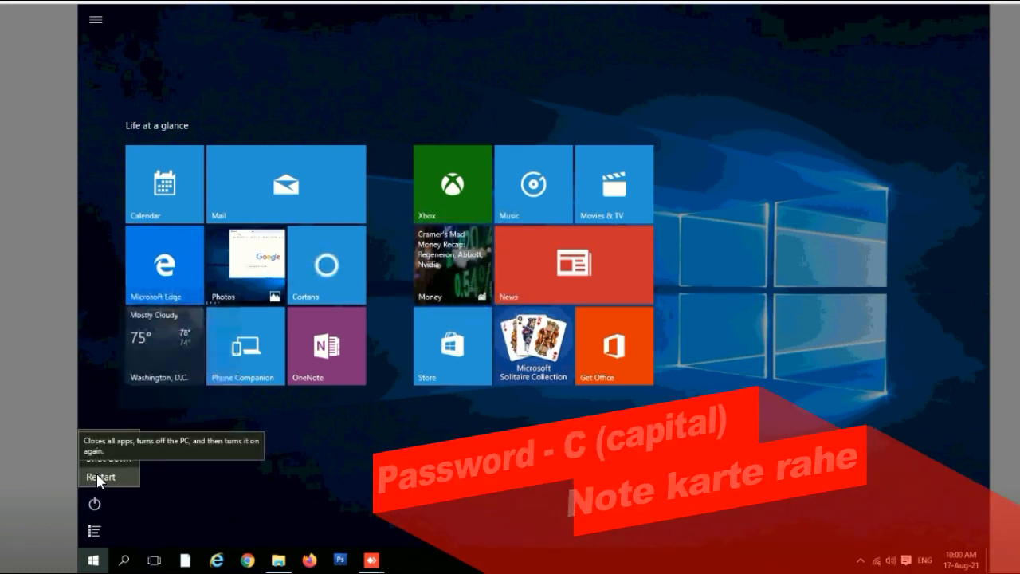
click(97, 476)
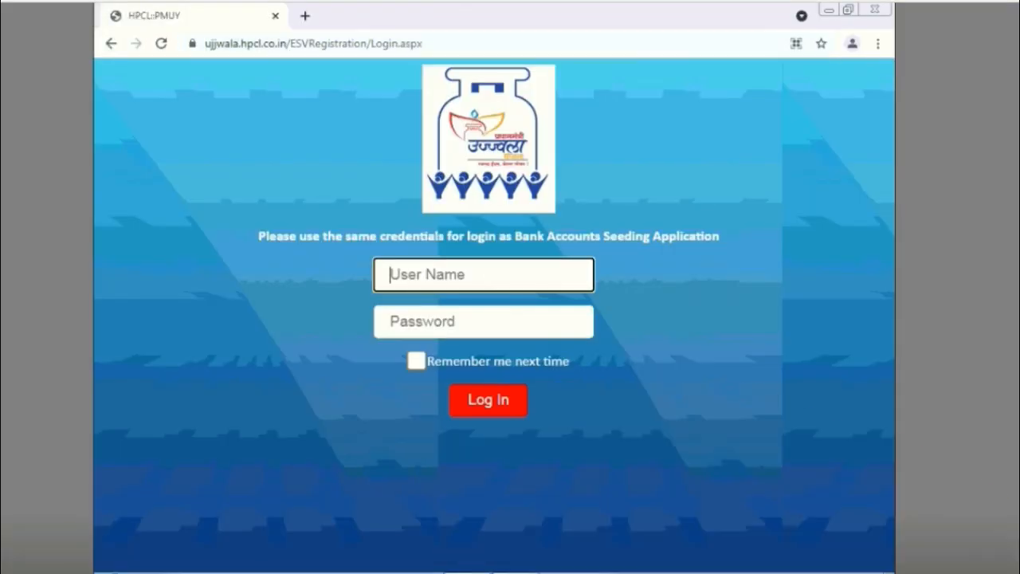
Log in to the Ujjwala HPCL portal with the account username and password.
text(9928)
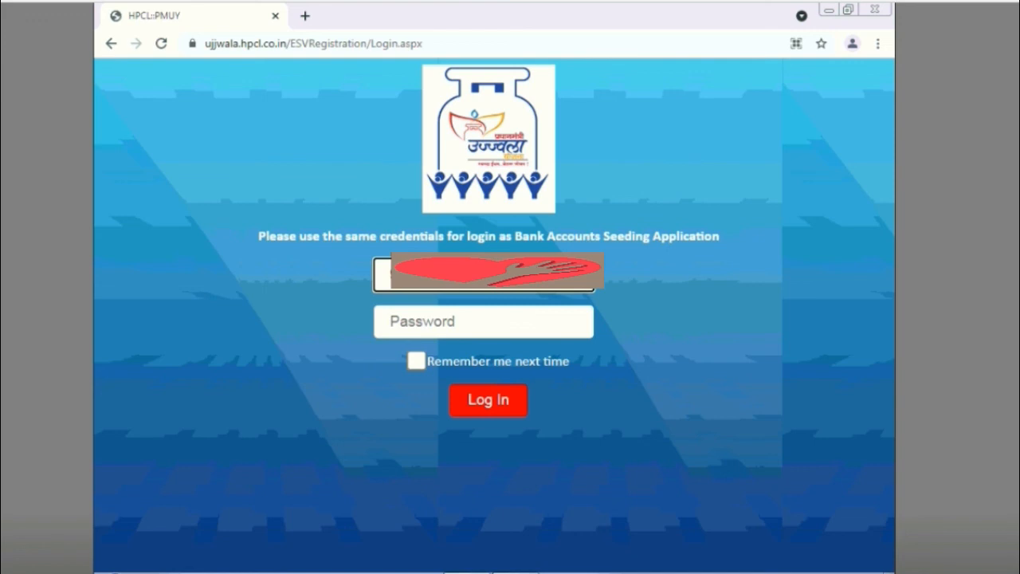
click(446, 321)
text(•••••)
key(Return)
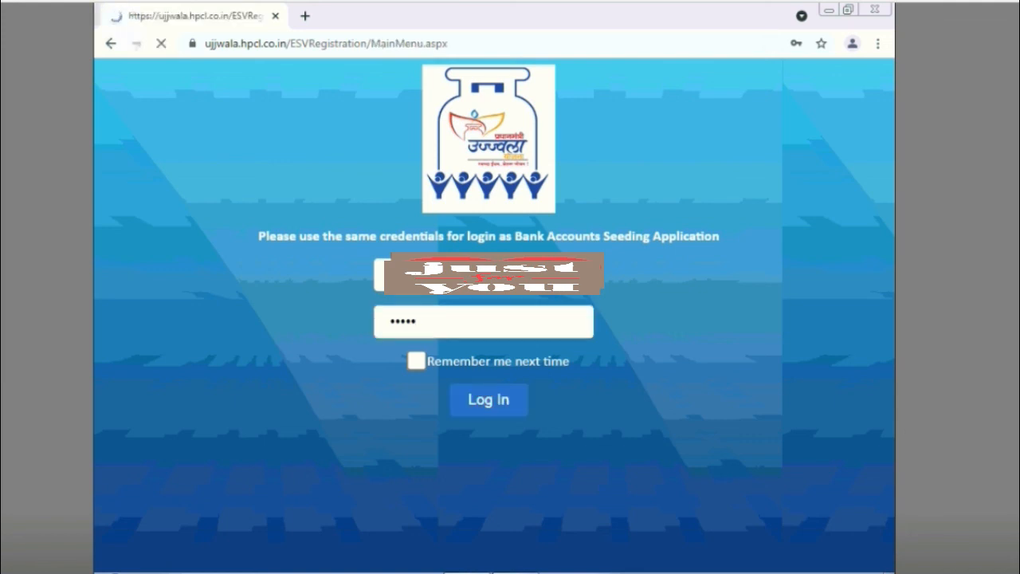
Fetch the applicant's record by registration reference number and open its authentication page.
text(325)
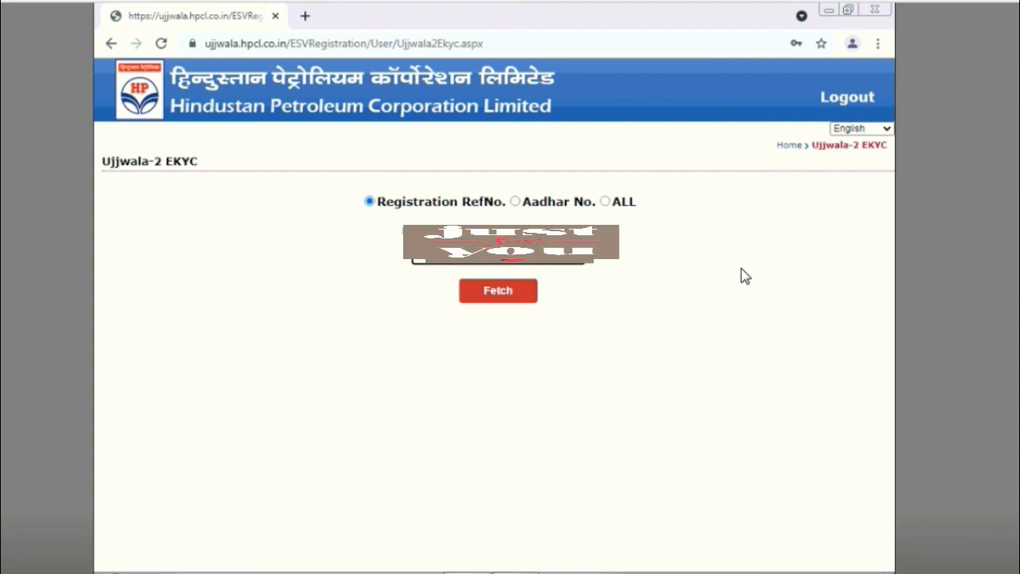
key(Return)
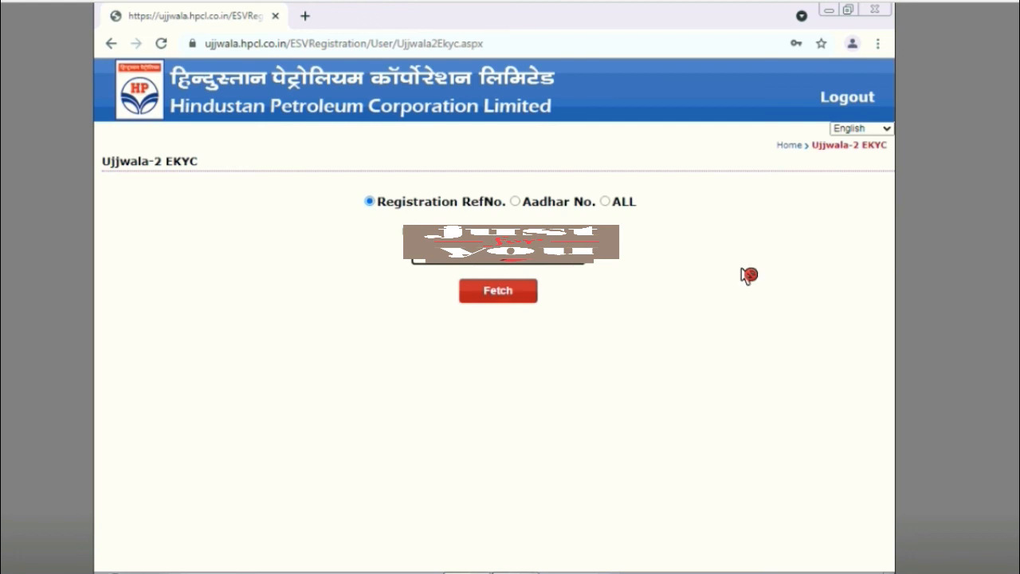
key(Return)
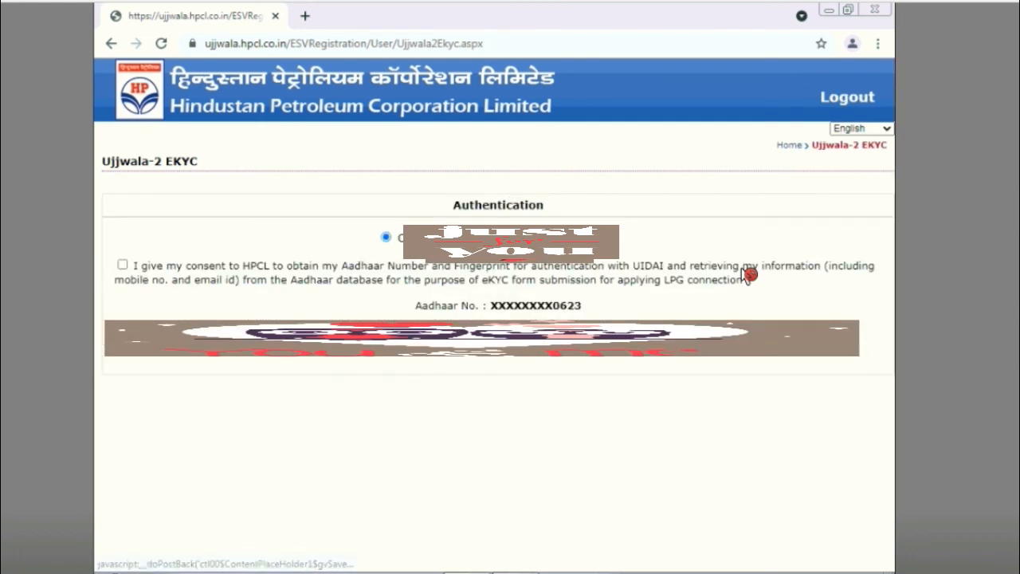
Choose Biometric Verification, accept the Aadhaar consent, and start a fingerprint scan using the Morpho device.
key(Right)
click(750, 274)
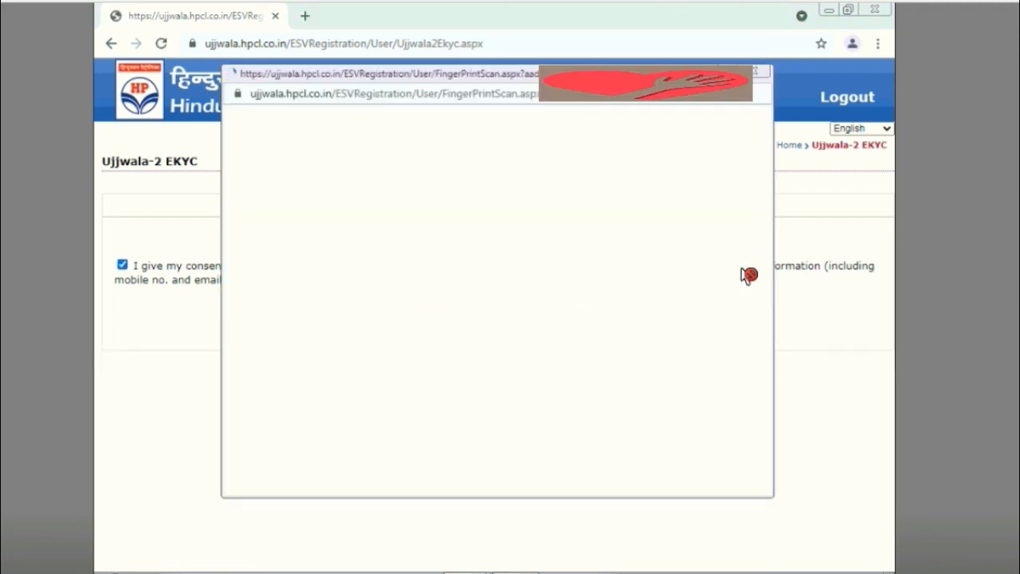
key(alt+Down)
key(Down)
key(Return)
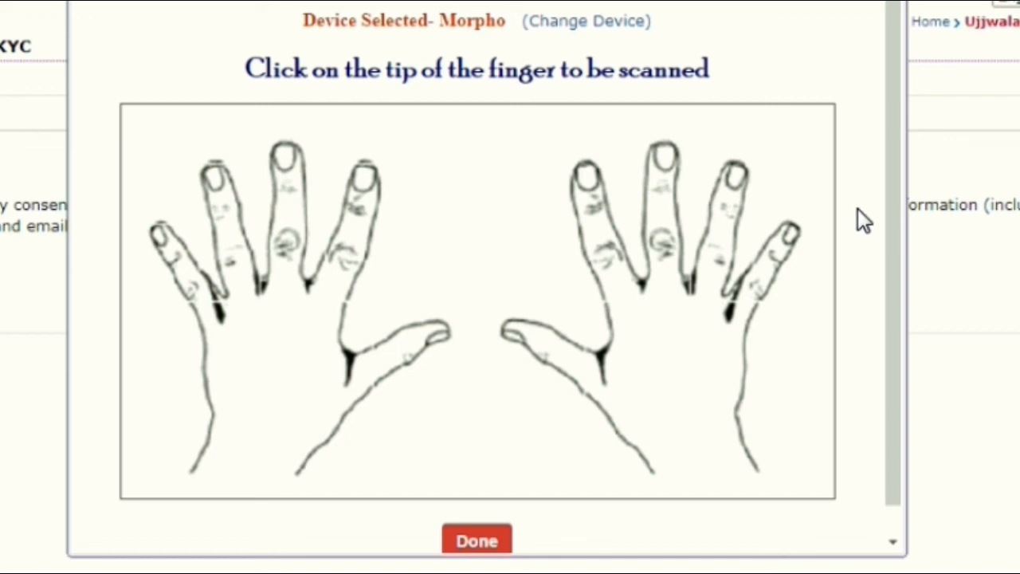
click(858, 212)
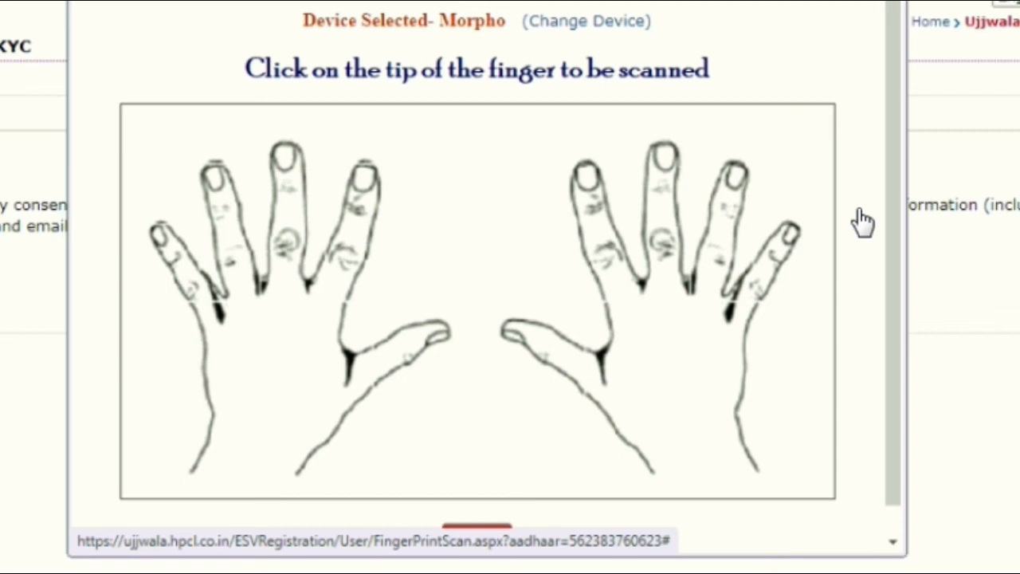
click(858, 212)
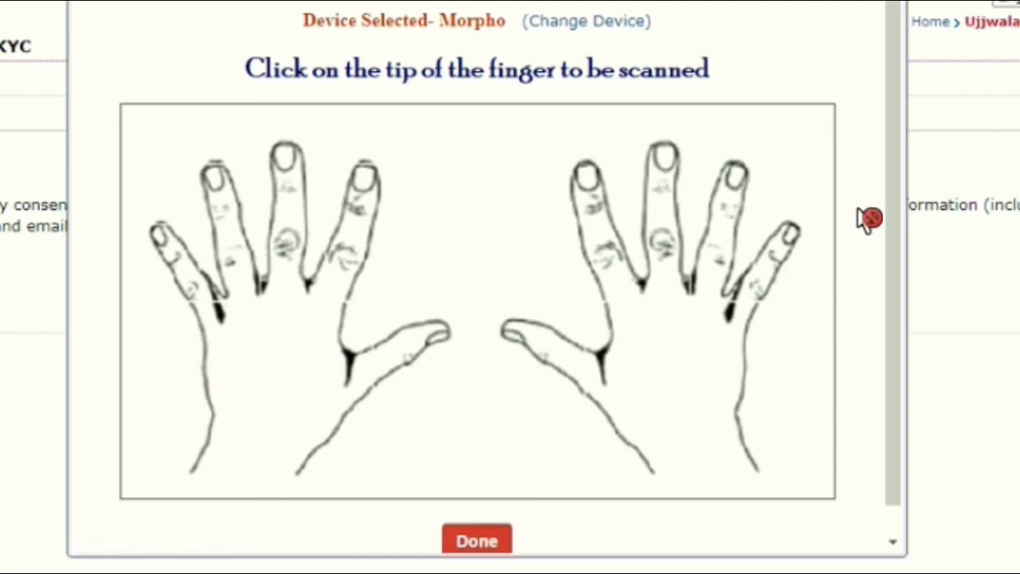